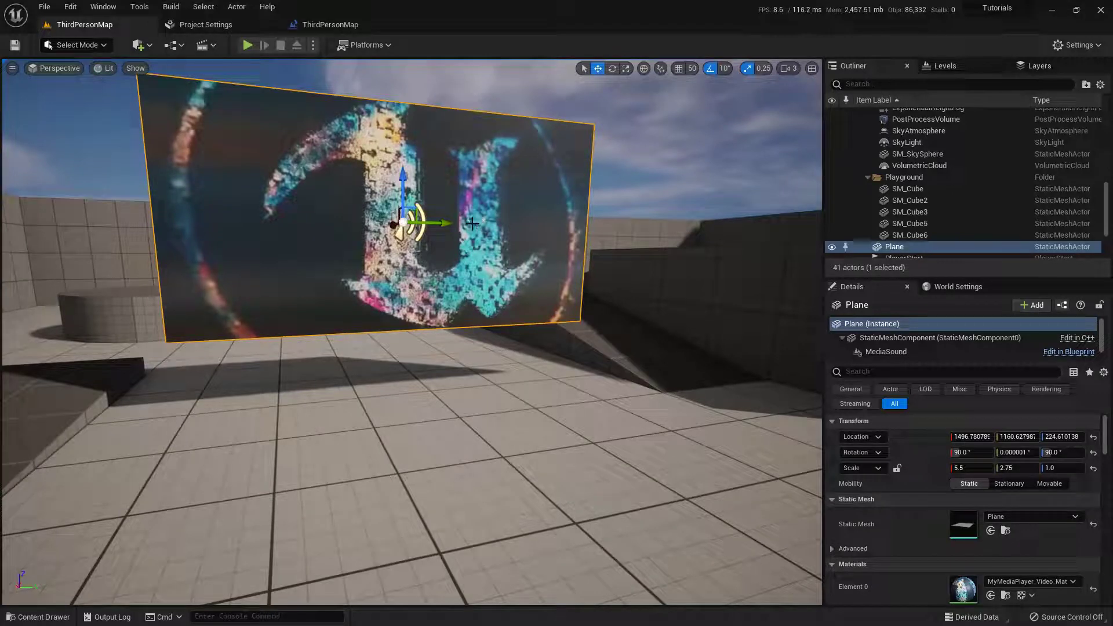
Reposition the video plane slightly along Y and readjust its Z height
drag(444, 225, 474, 233)
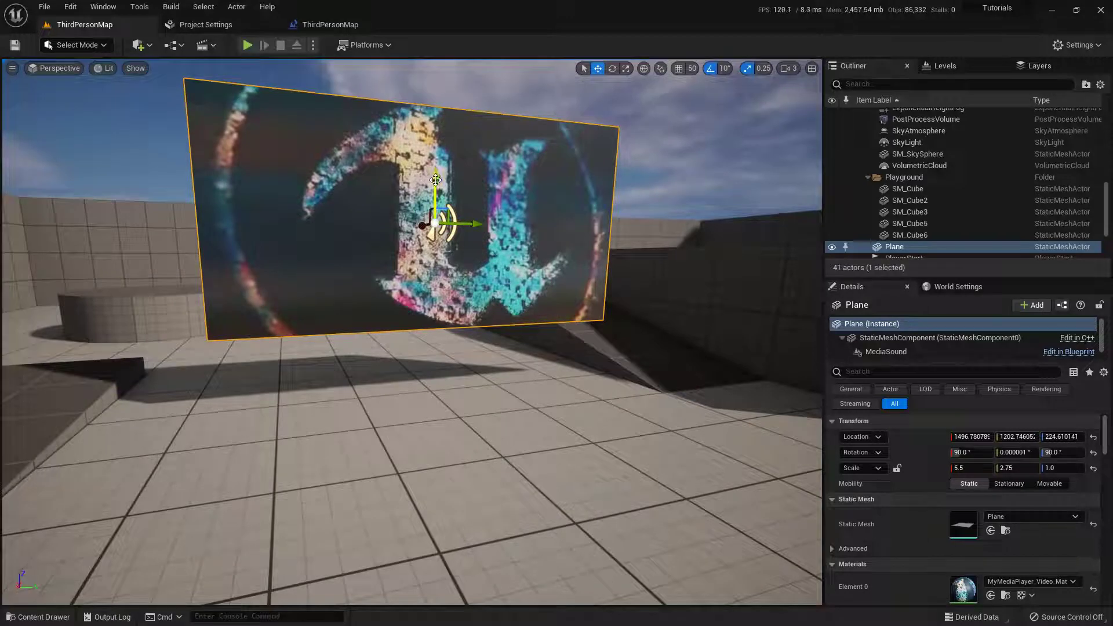
mouse_move(438, 180)
mouse_down()
mouse_move(436, 193)
mouse_move(437, 178)
mouse_up()
mouse_move(486, 287)
right_down()
mouse_move(510, 284)
mouse_move(487, 288)
right_up()
Test-play the level and run the character around to watch the video on the plane
click(247, 45)
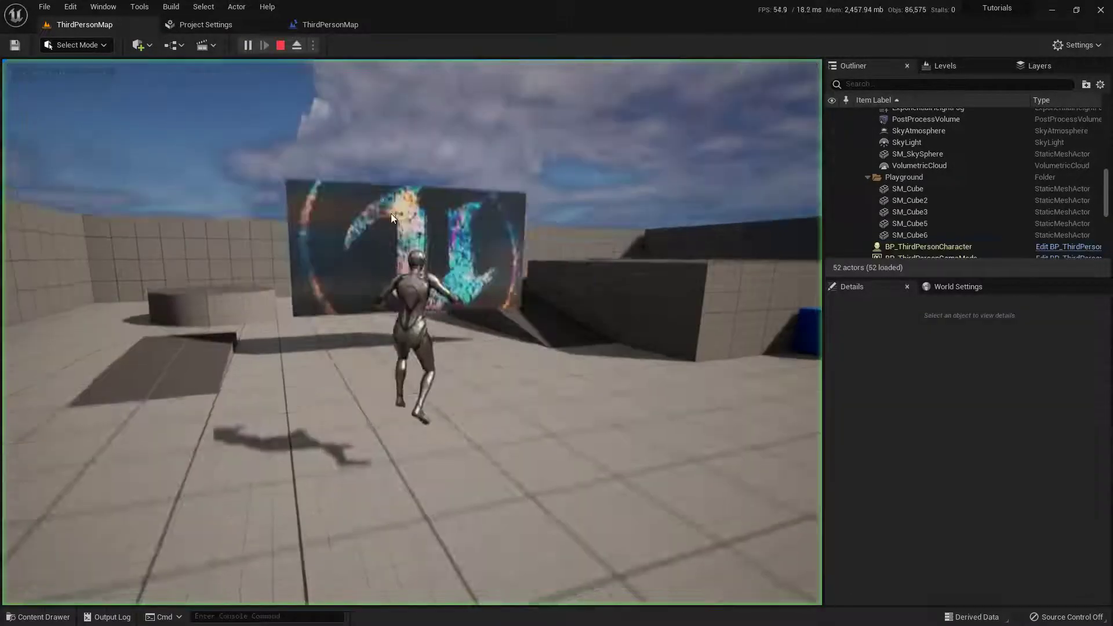
key(w)
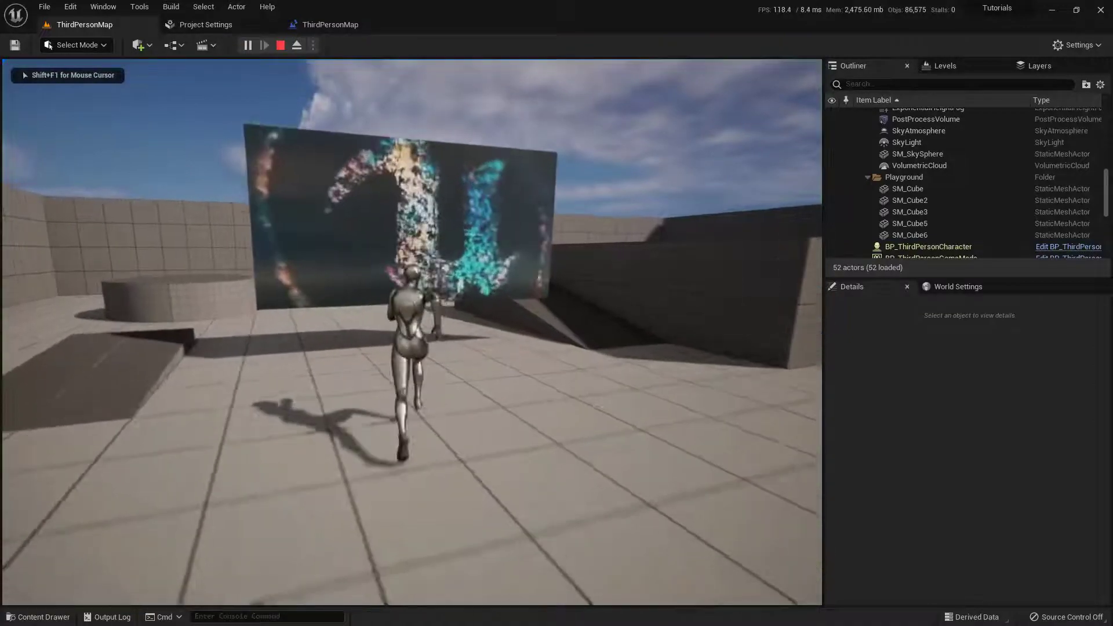
key(d)
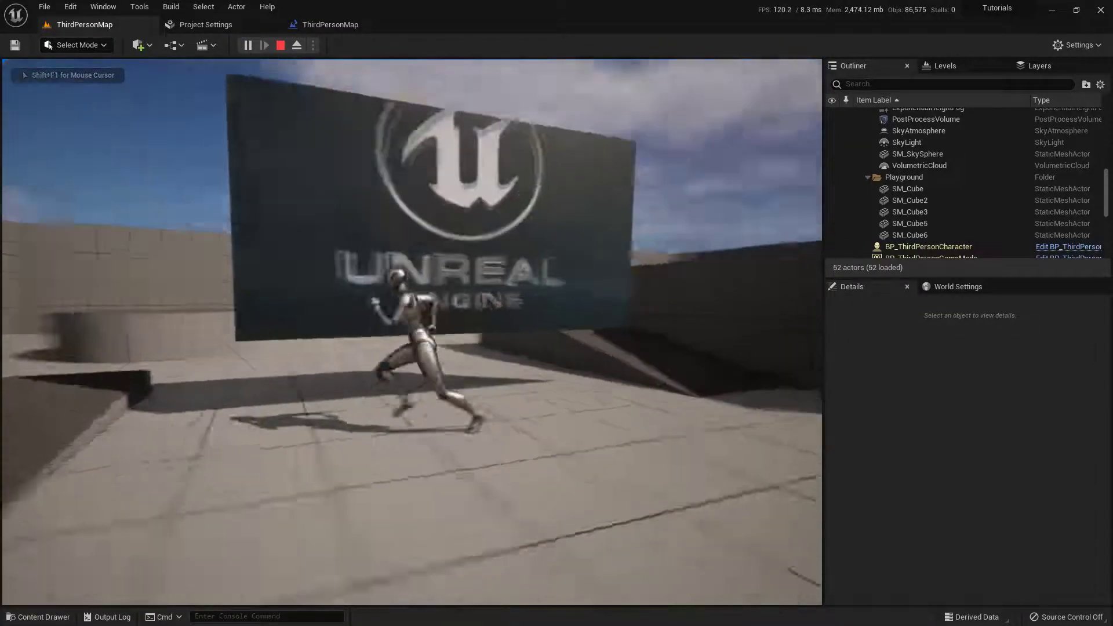
key(s)
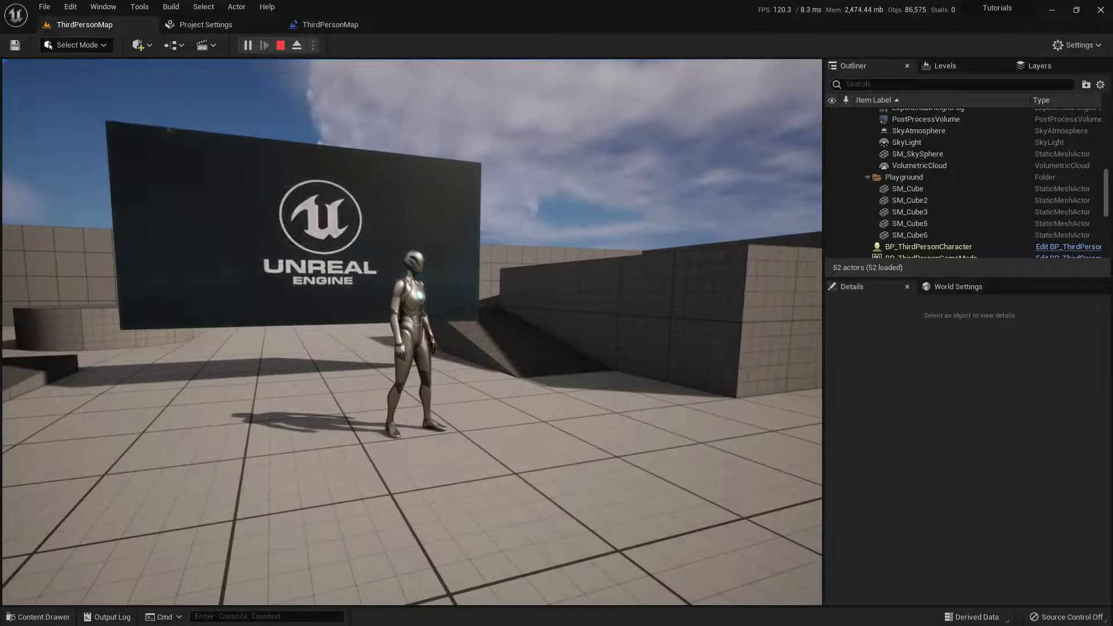
Stop the test play and return to the ThirdPersonMap level editor
key(Escape)
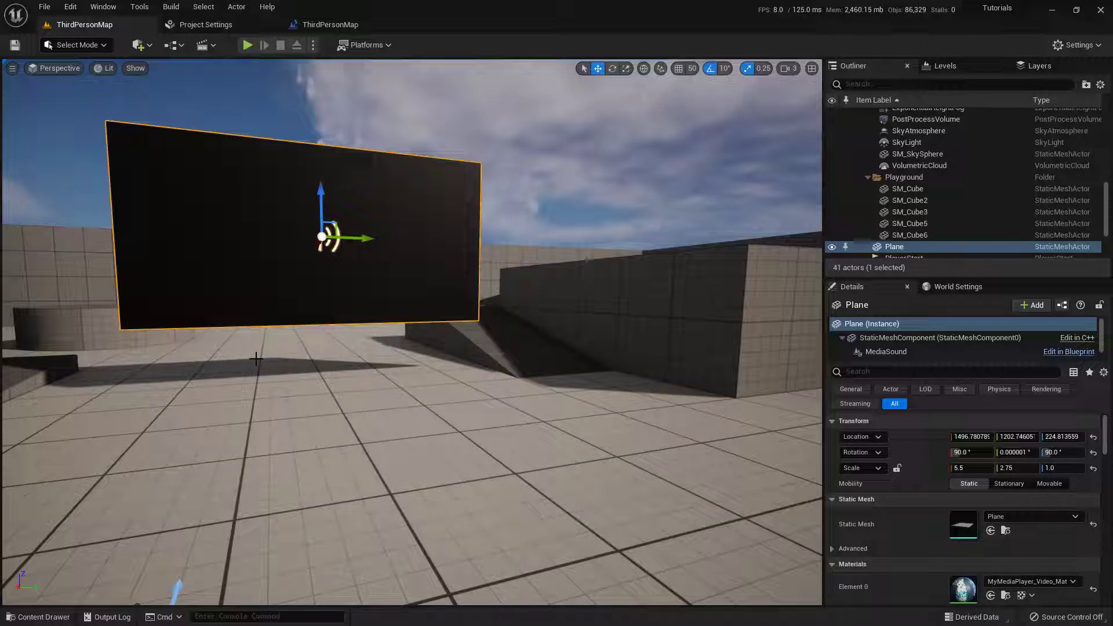
In Project Settings, switch the Windows Default RHI to DirectX 12, then back to DirectX 11
click(71, 8)
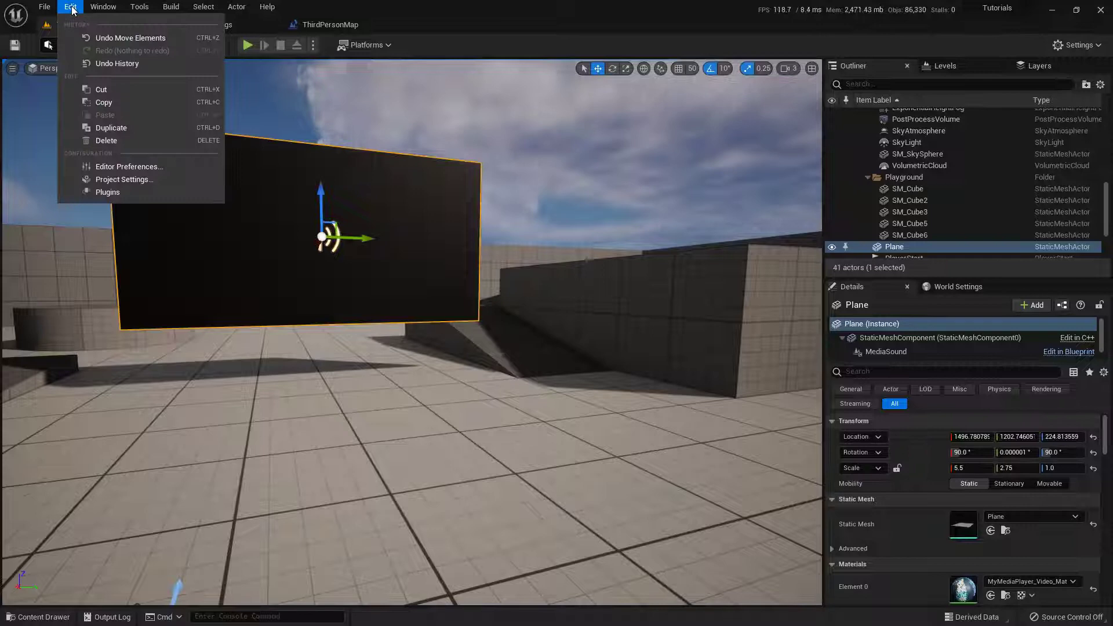
click(171, 180)
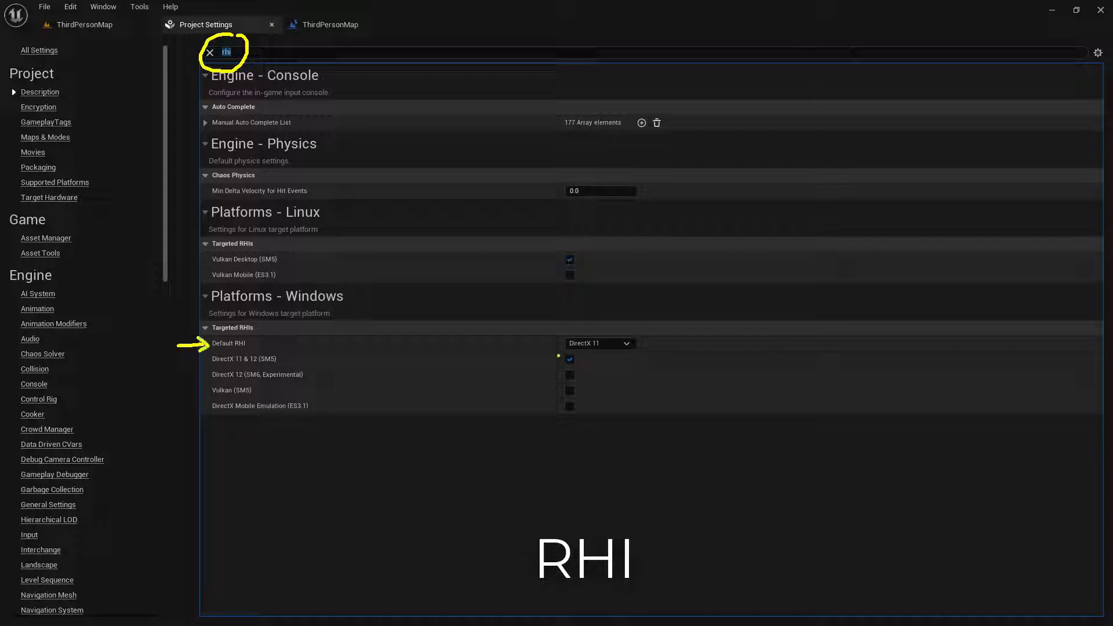
click(625, 346)
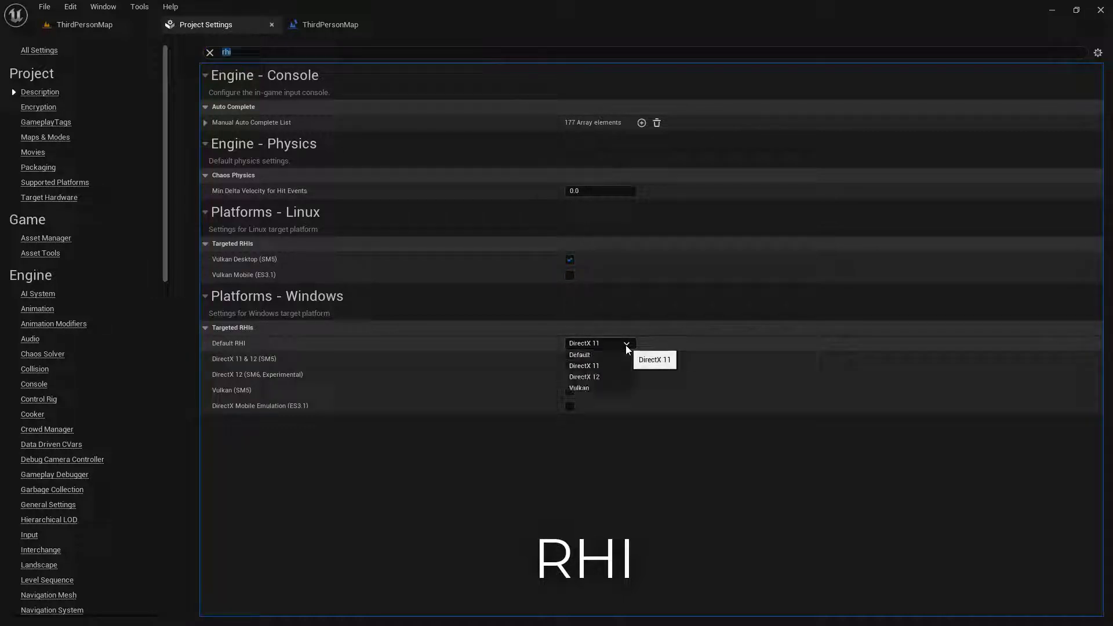
click(613, 377)
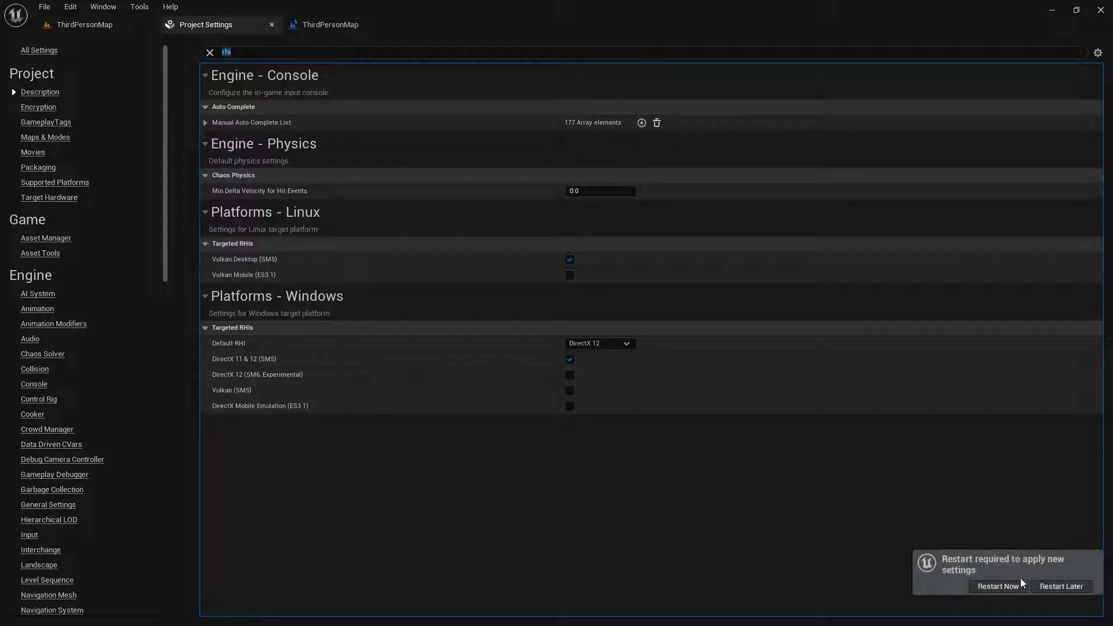
click(606, 345)
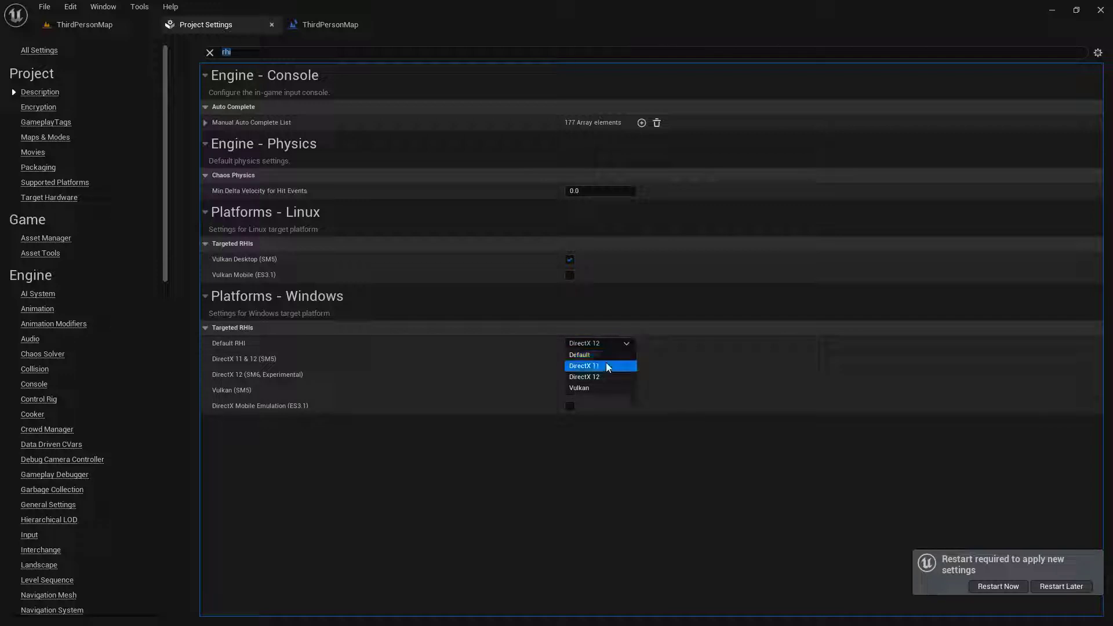
click(607, 366)
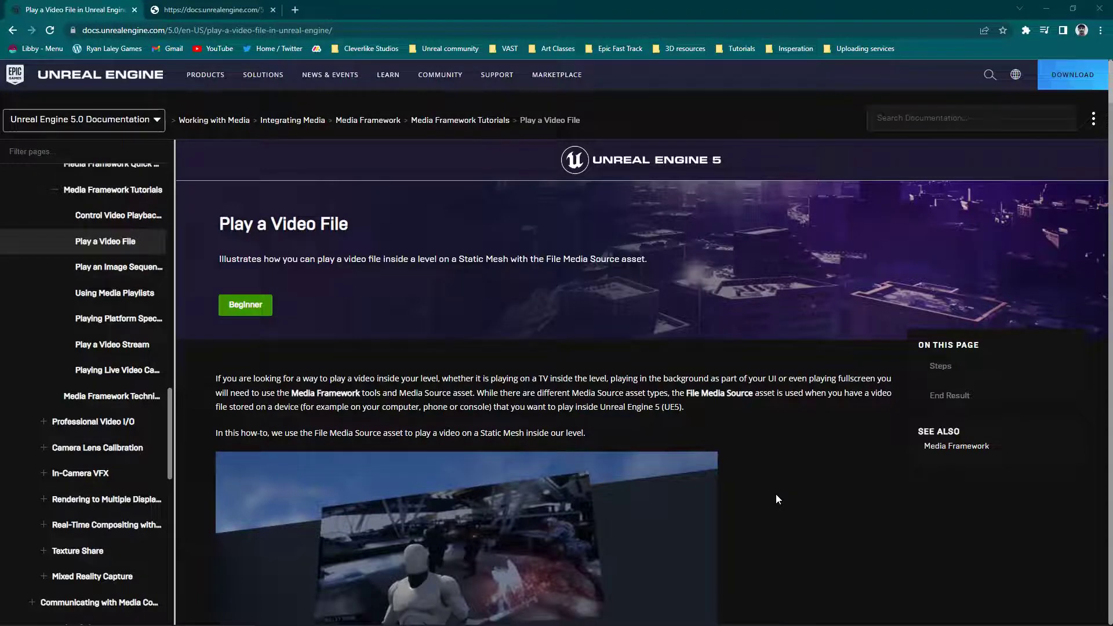
Scroll the Play a Video File docs down to the Steps section and sample-video note
scroll(776, 494, down, 6)
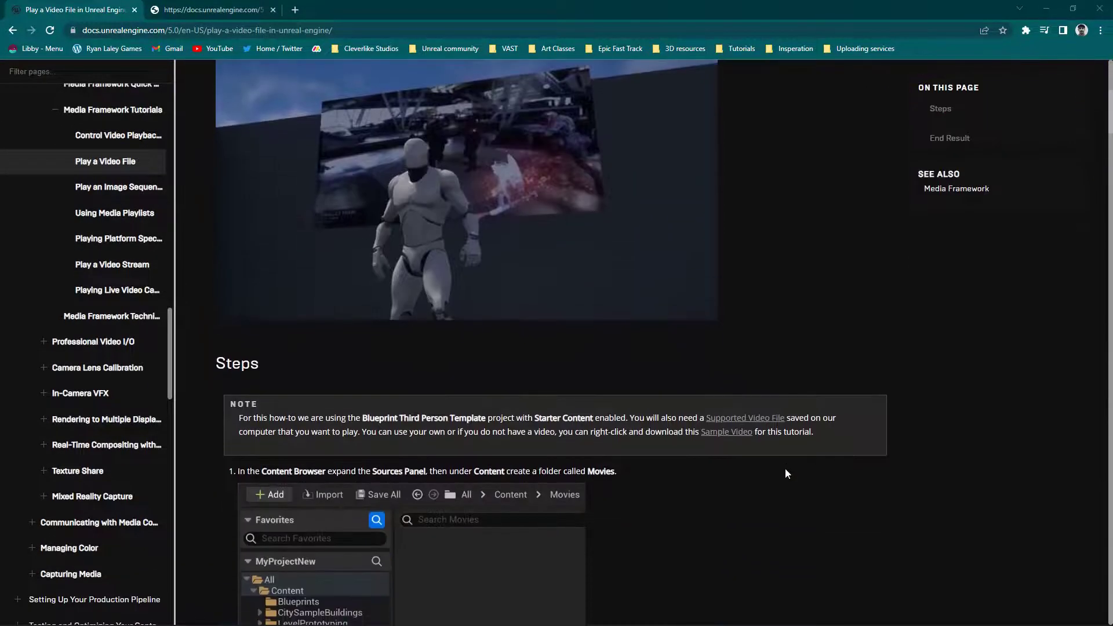
mouse_move(772, 399)
mouse_down()
mouse_move(706, 406)
mouse_move(745, 438)
mouse_move(768, 399)
mouse_move(809, 407)
mouse_up()
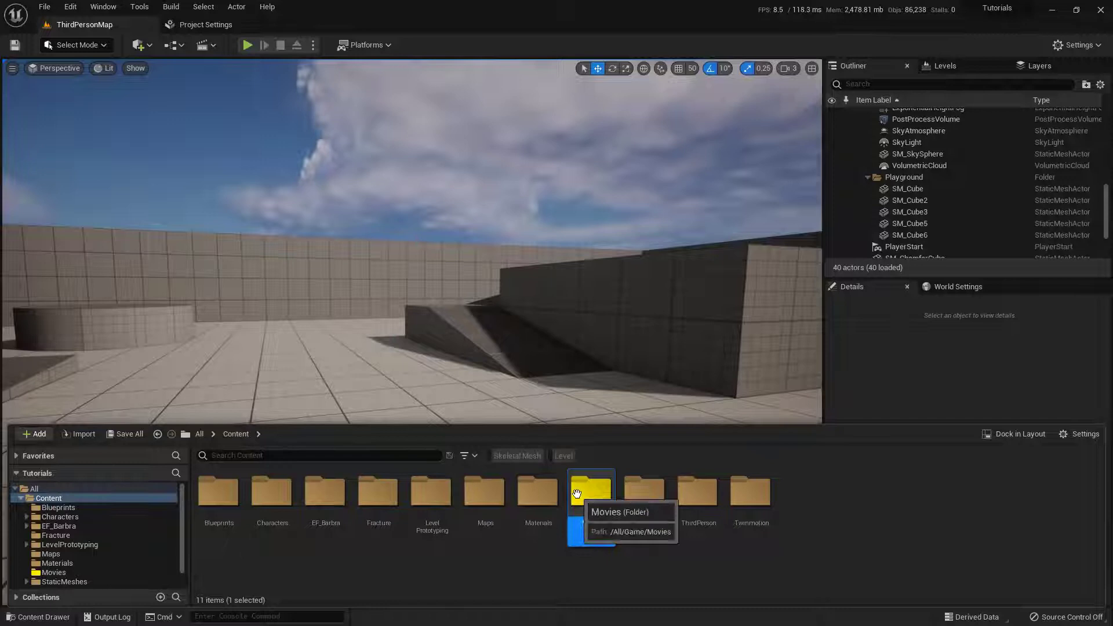
Open the empty Movies folder under Content in the Content Browser
drag(582, 498, 596, 503)
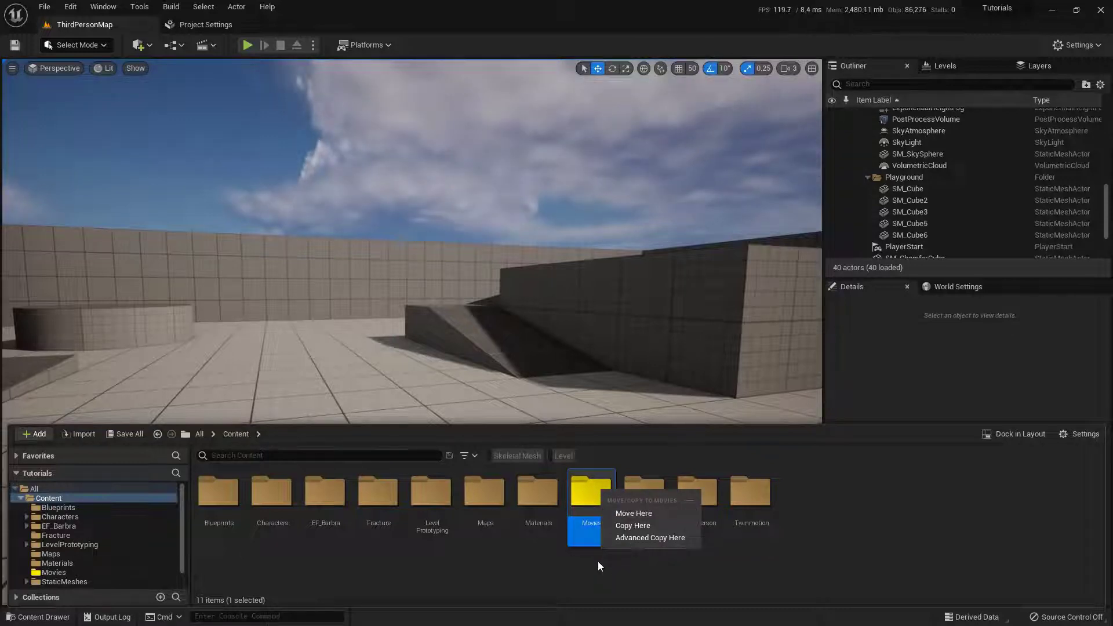
click(599, 565)
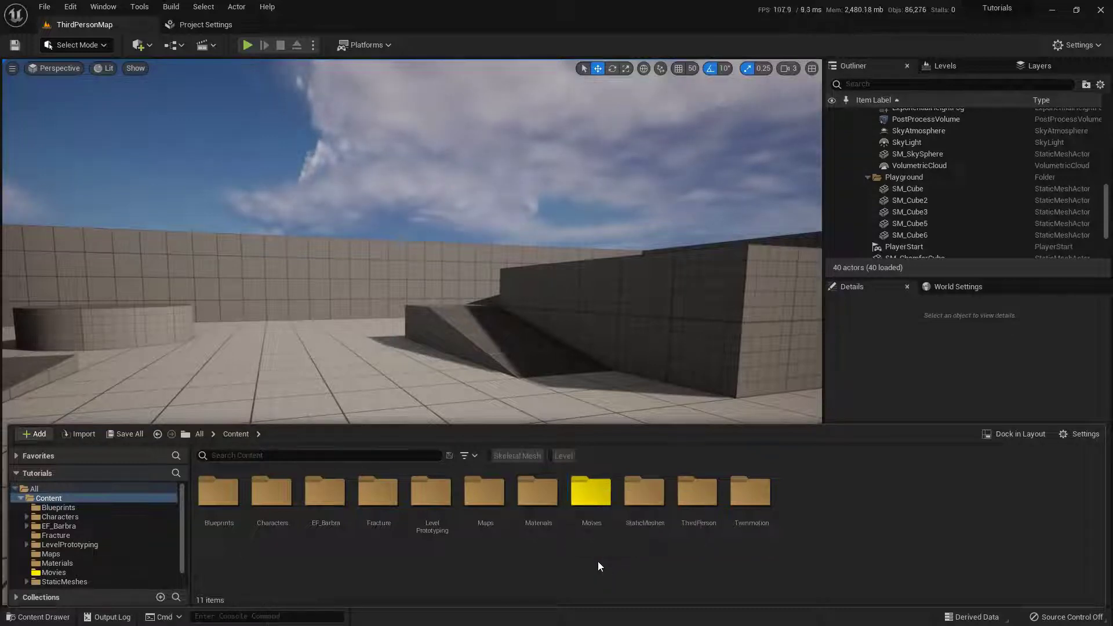
click(609, 494)
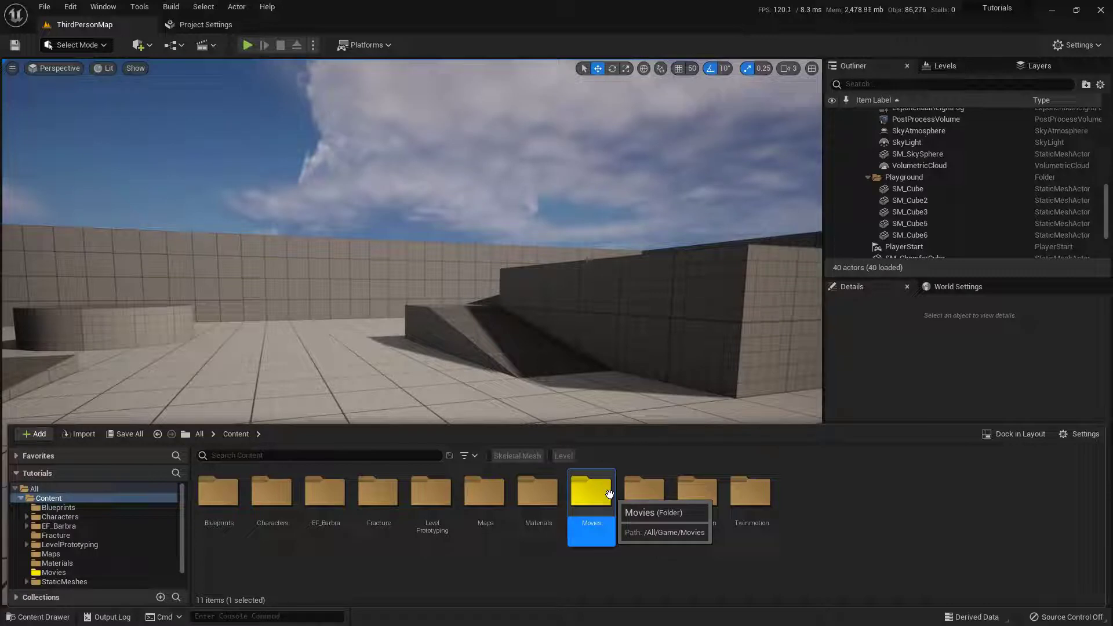
click(68, 497)
right_click(835, 507)
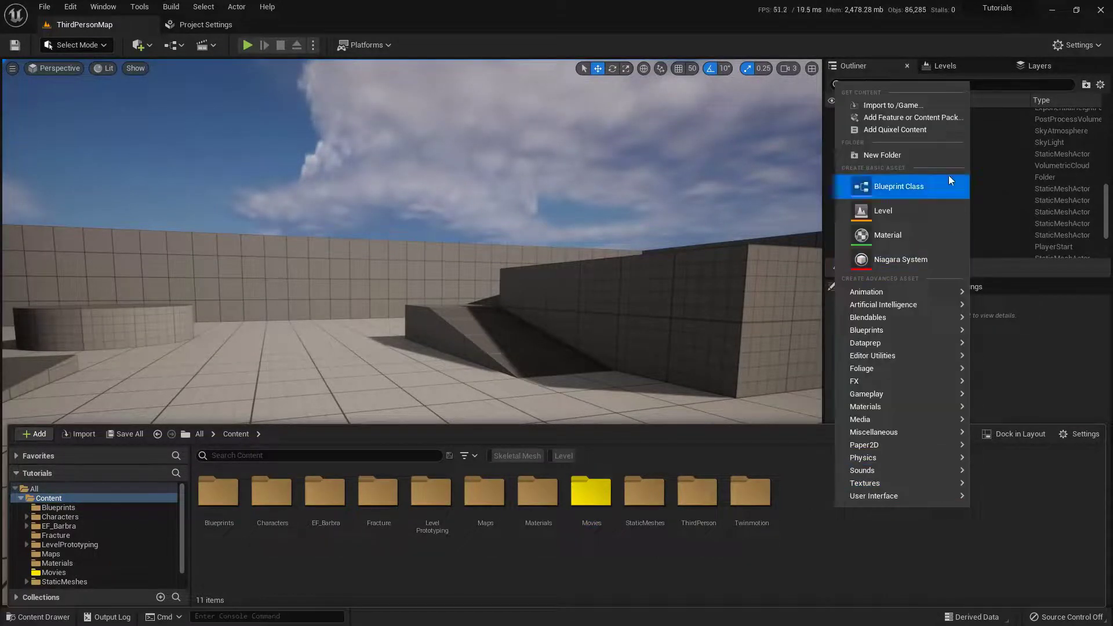
click(593, 492)
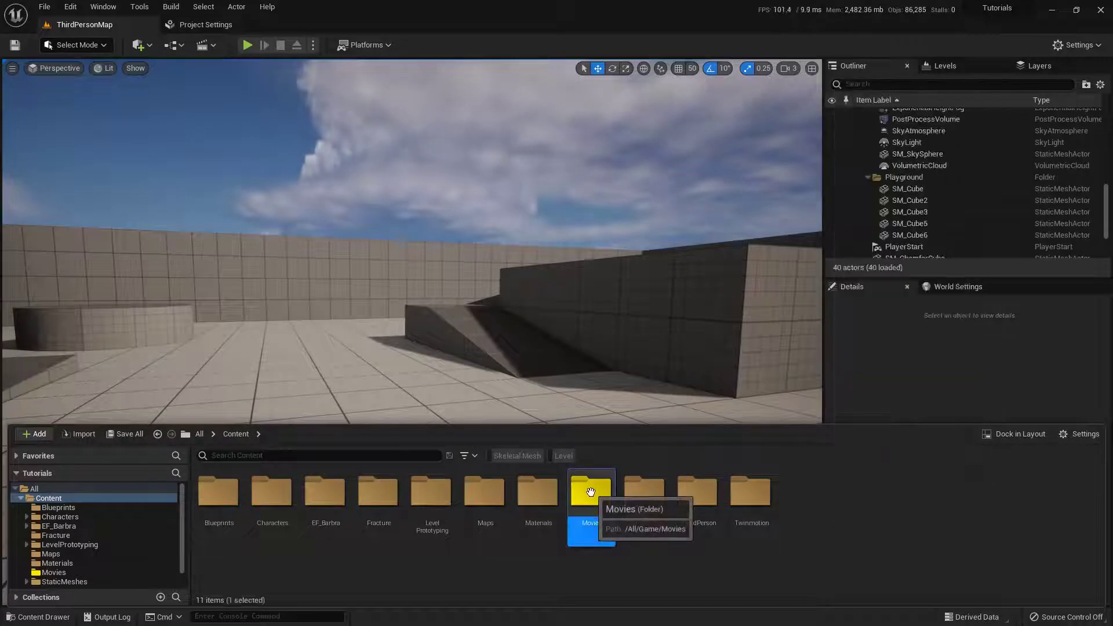
double_click(592, 492)
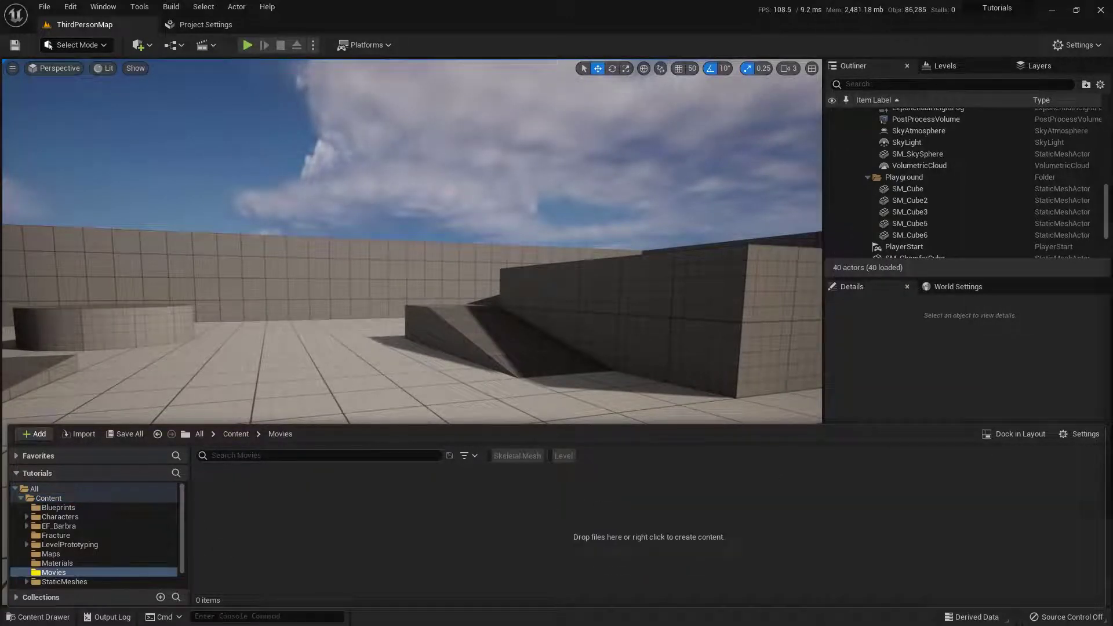
Drag UnrealSample.mp4 from the Downloads window into the Movies folder
key(alt+Tab)
drag(893, 166, 872, 158)
drag(775, 264, 443, 524)
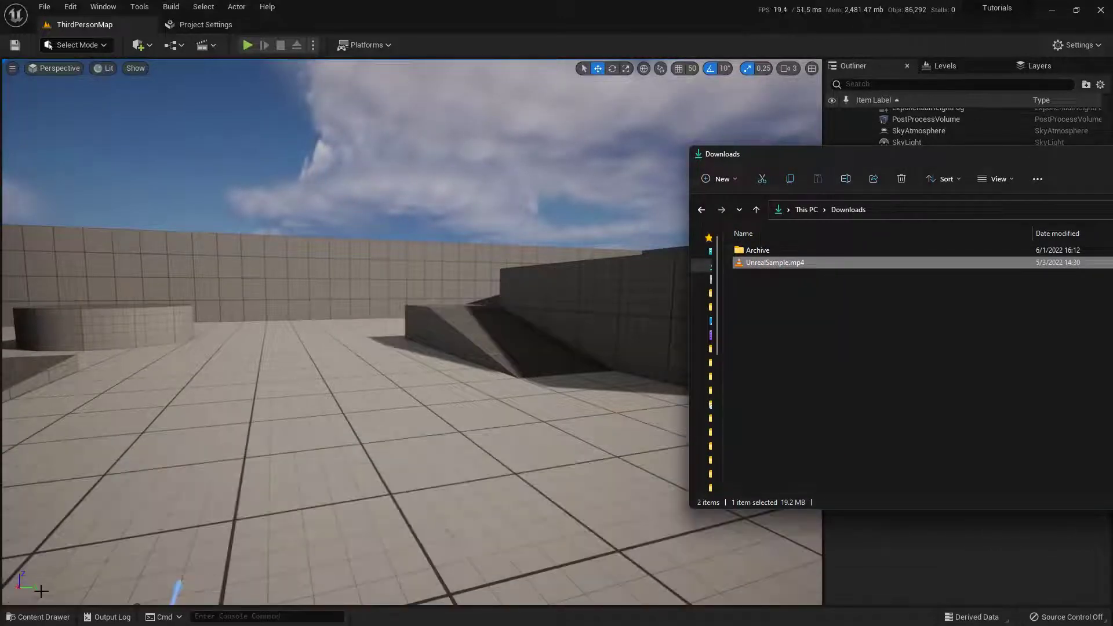
Save the new UnrealSample File Media Source asset in the Movies folder
click(45, 621)
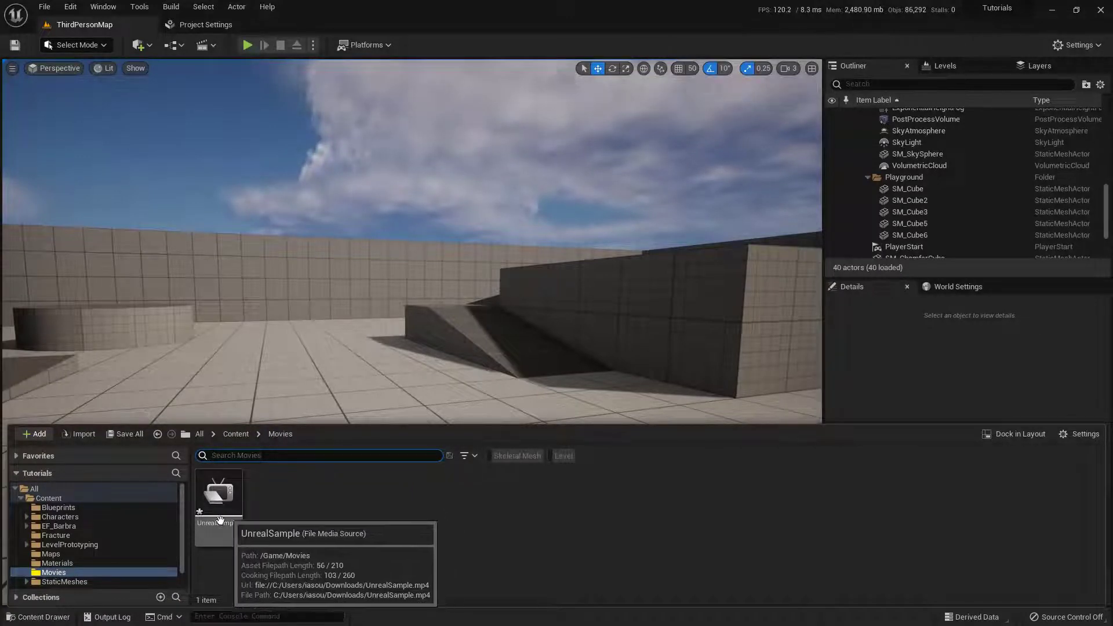
right_click(206, 513)
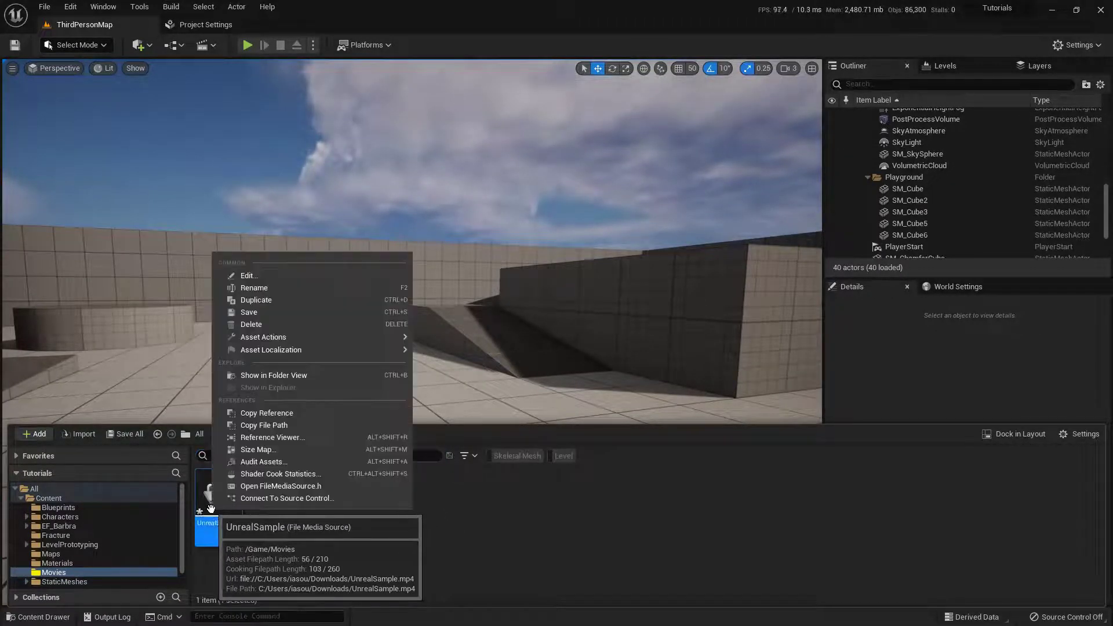
click(289, 308)
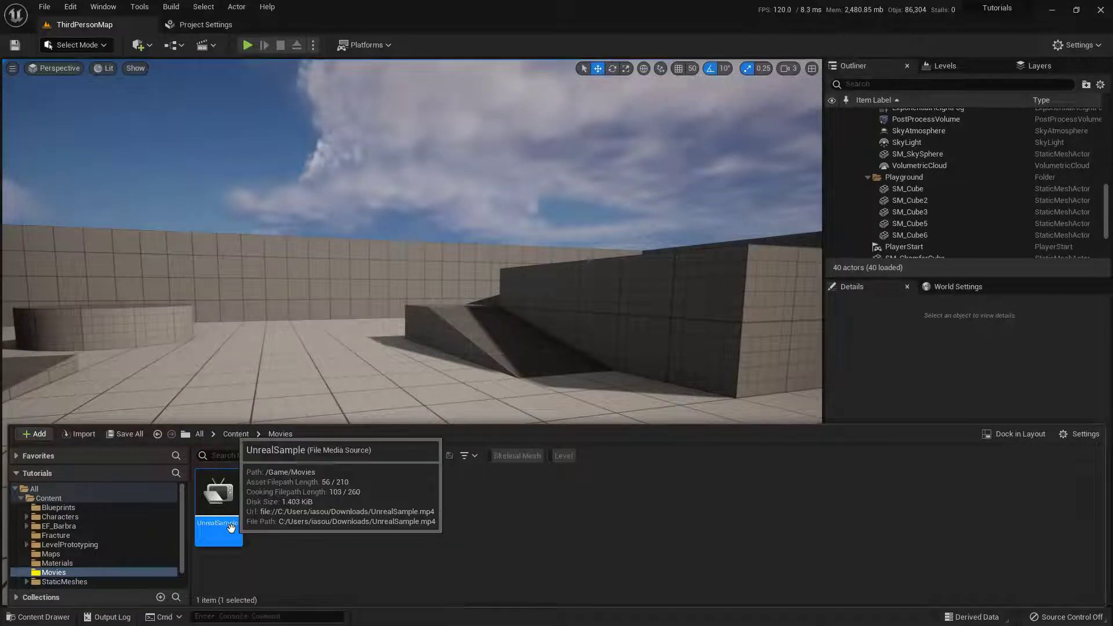
click(274, 530)
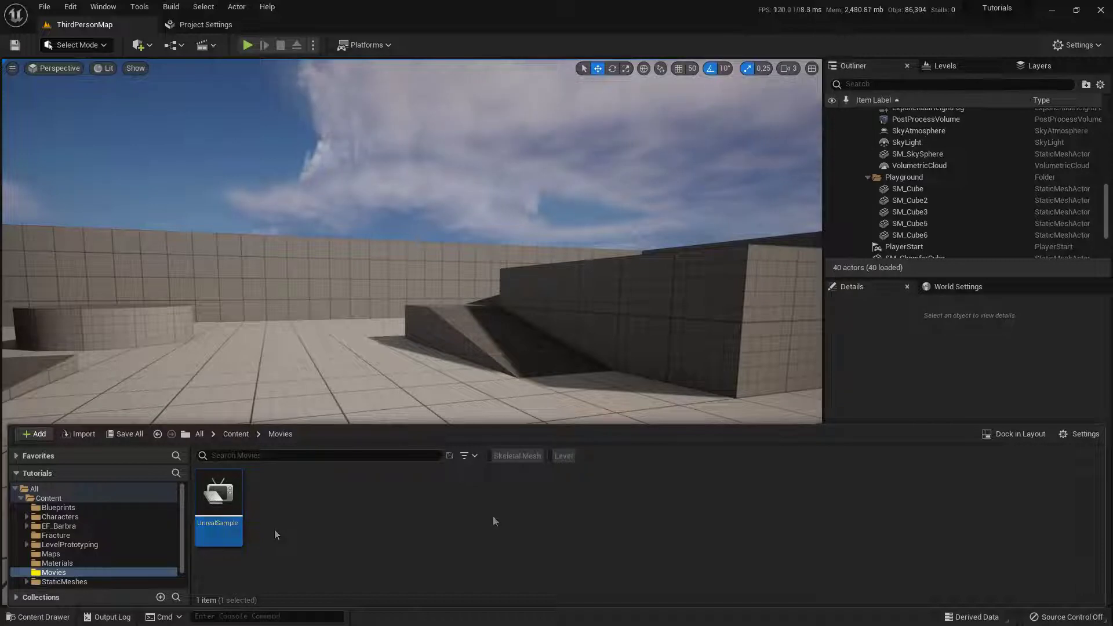
click(221, 514)
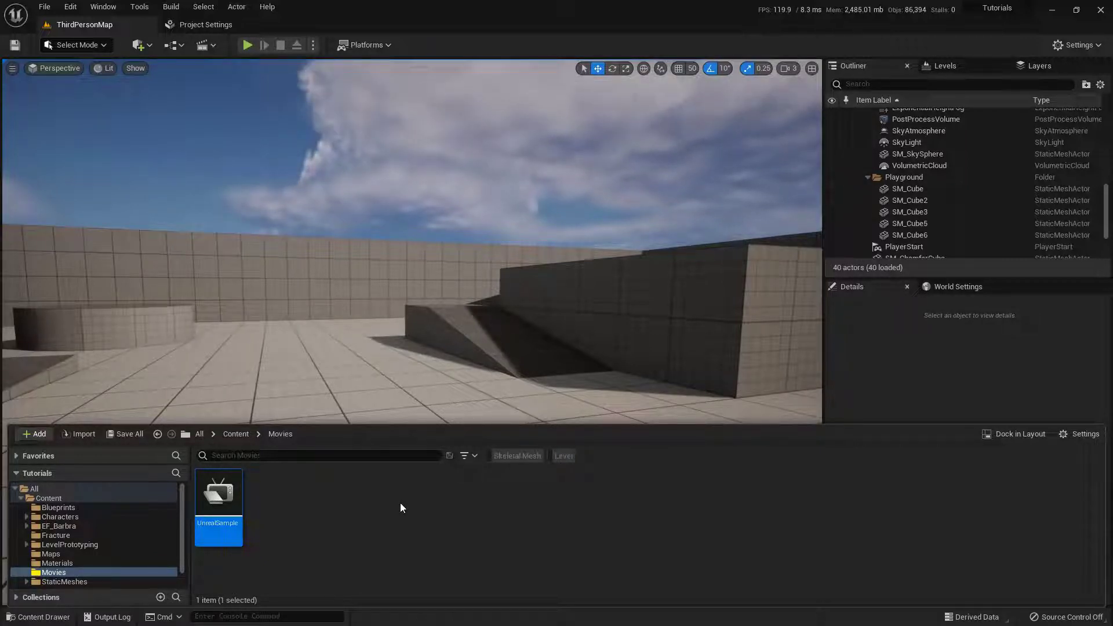
Create a Media Player asset named MyMediaPlayer with its MyMediaPlayer_Video texture
right_click(400, 502)
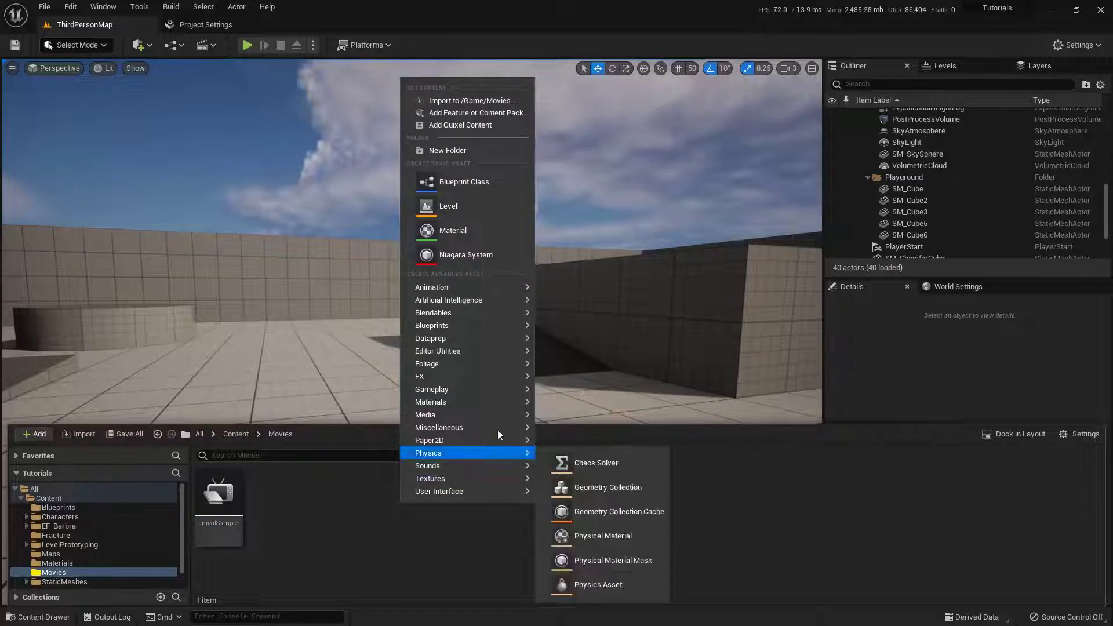
mouse_move(504, 414)
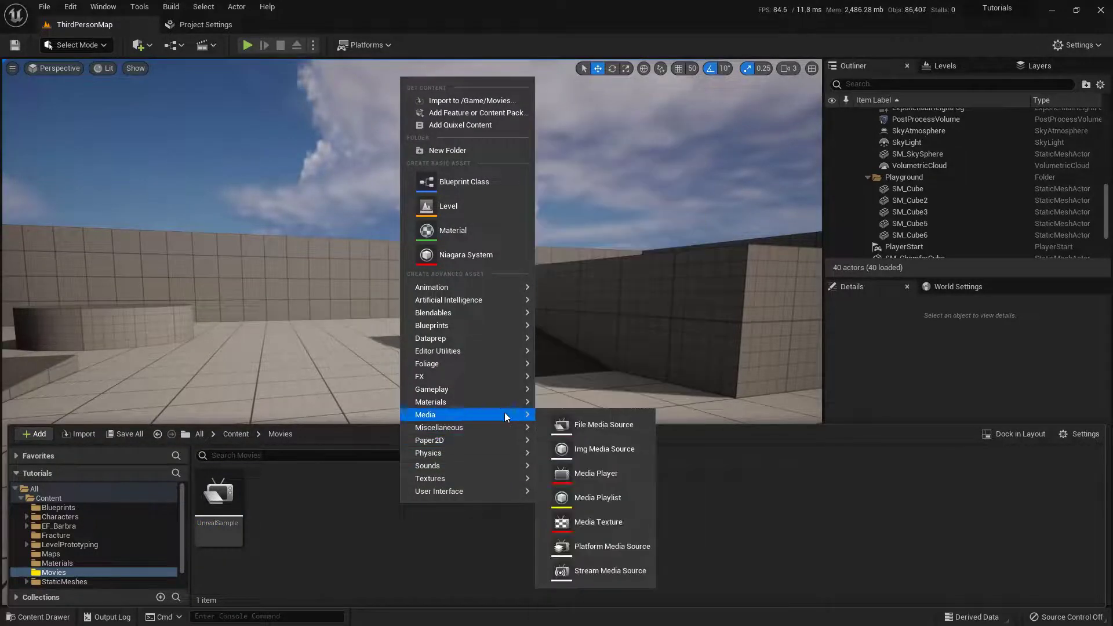
click(628, 478)
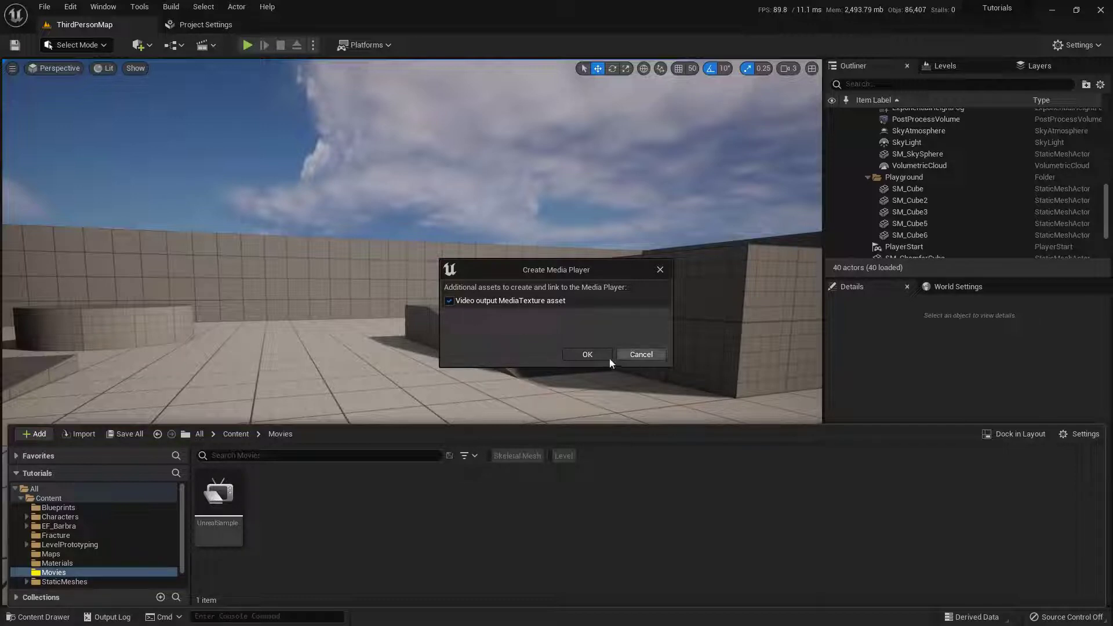
click(584, 355)
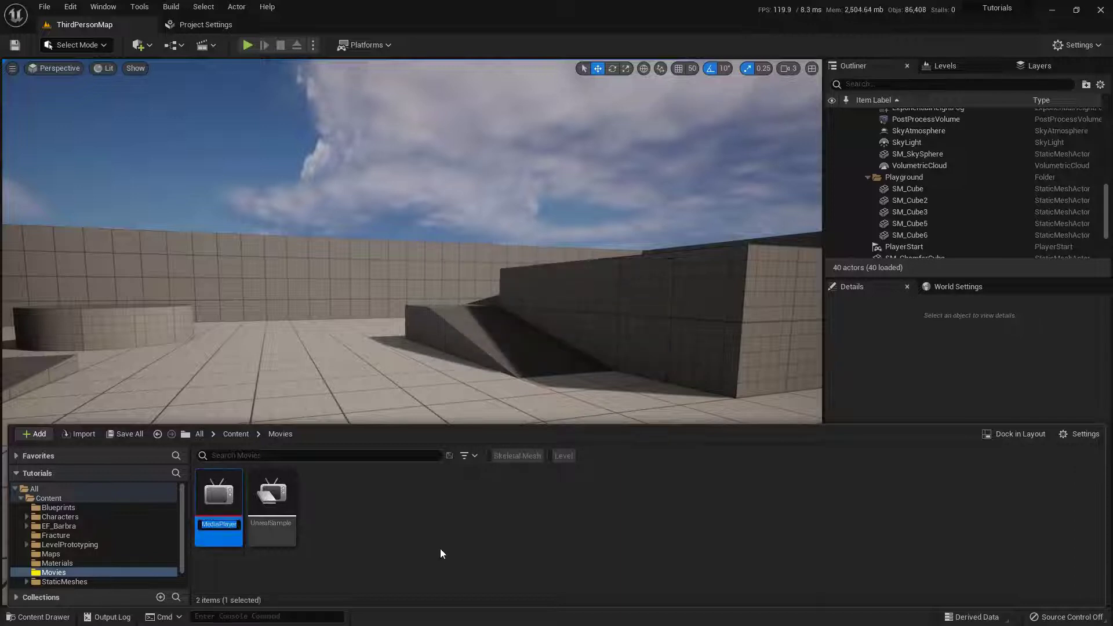
text(M)
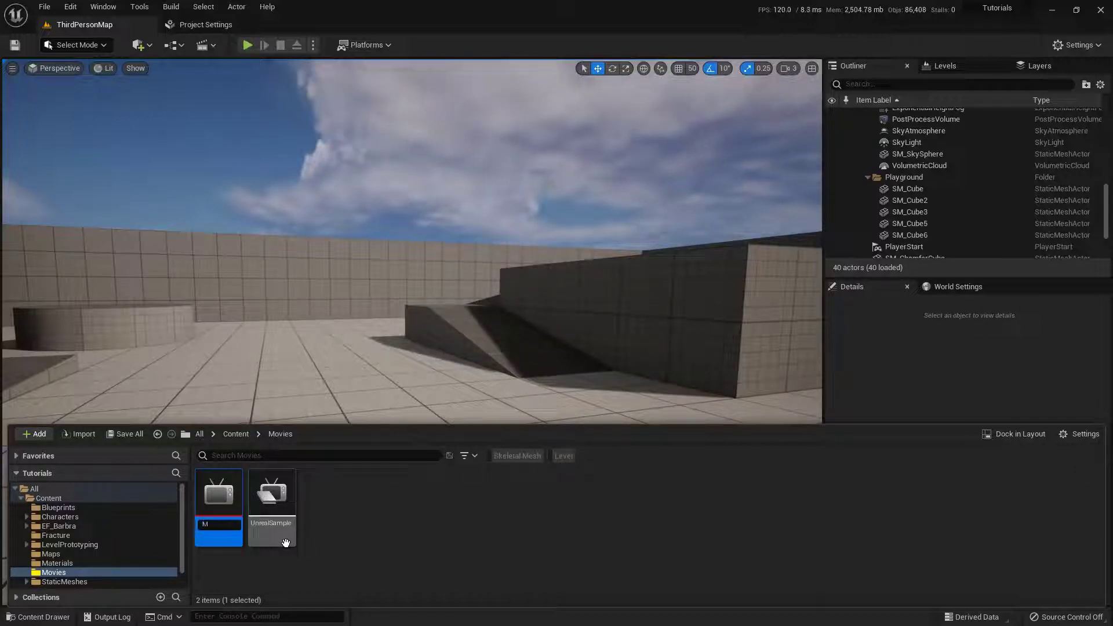
text(yMediaPlayer)
key(Return)
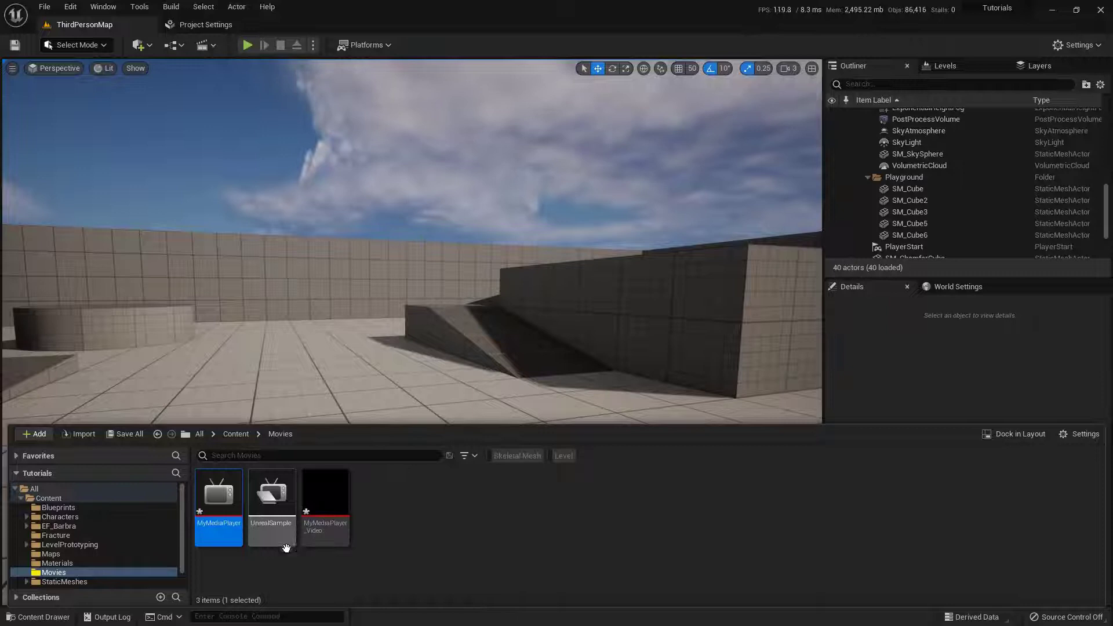
click(348, 541)
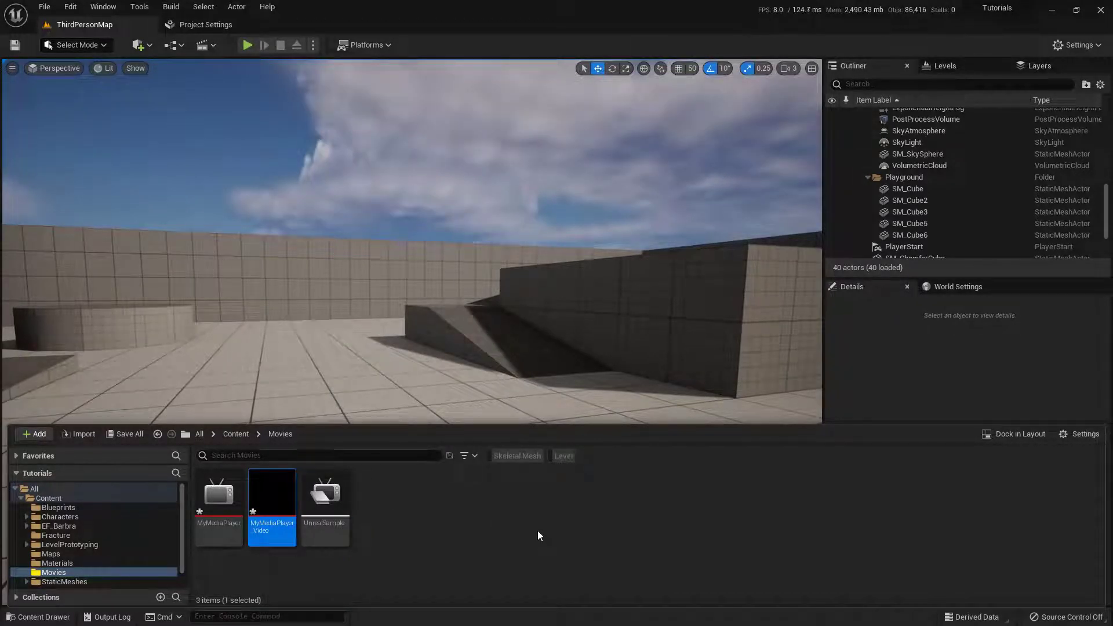
Open MyMediaPlayer, play the UnrealSample video, and pause it
right_click(216, 499)
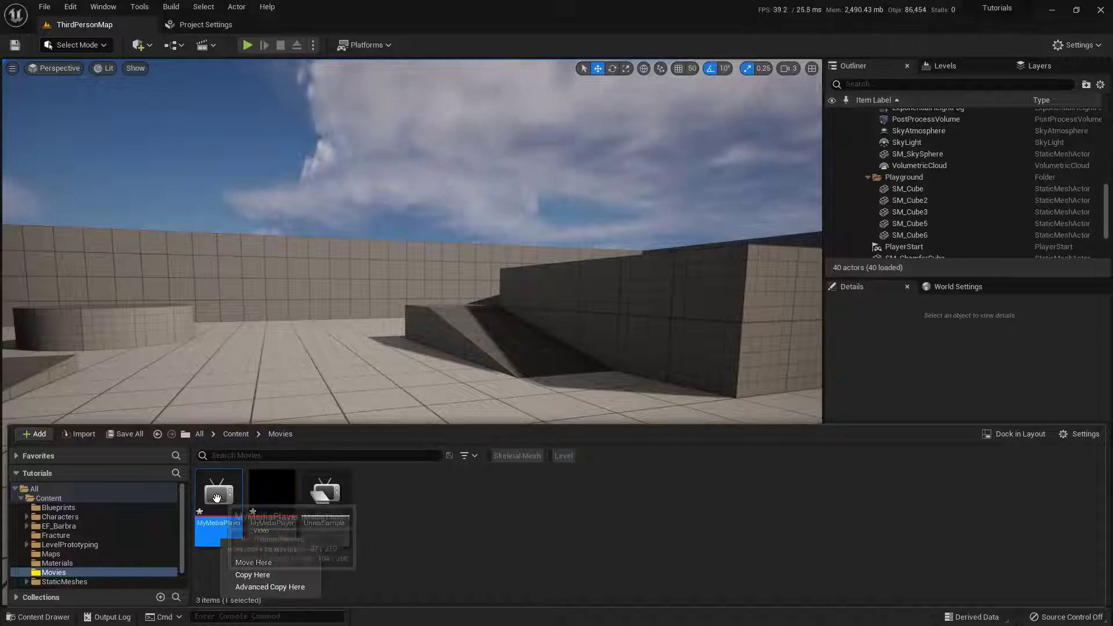
double_click(217, 500)
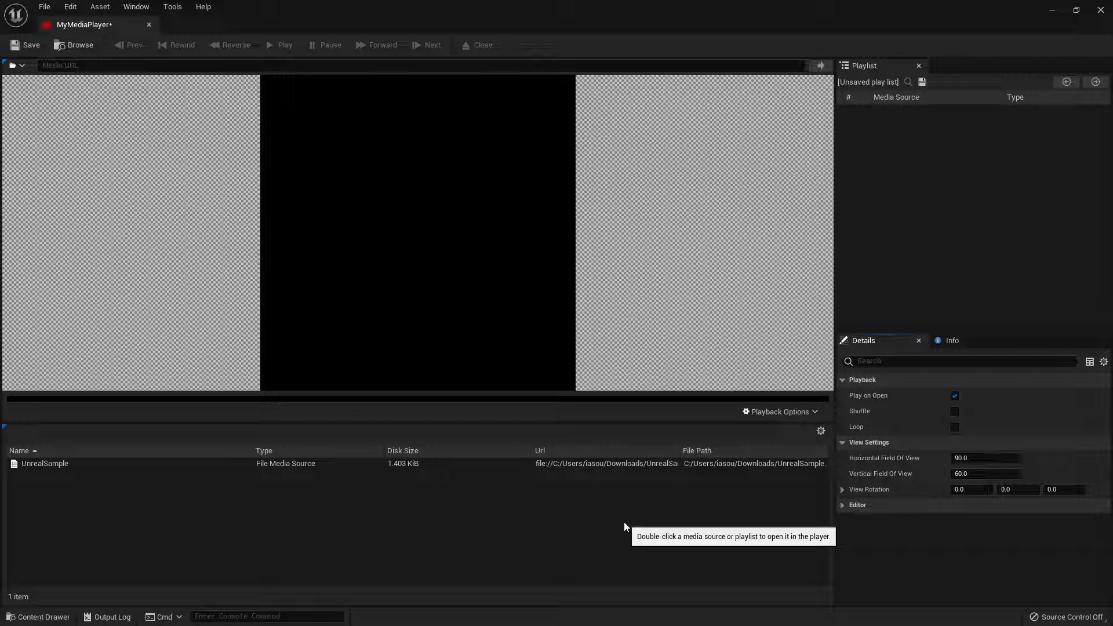
click(168, 462)
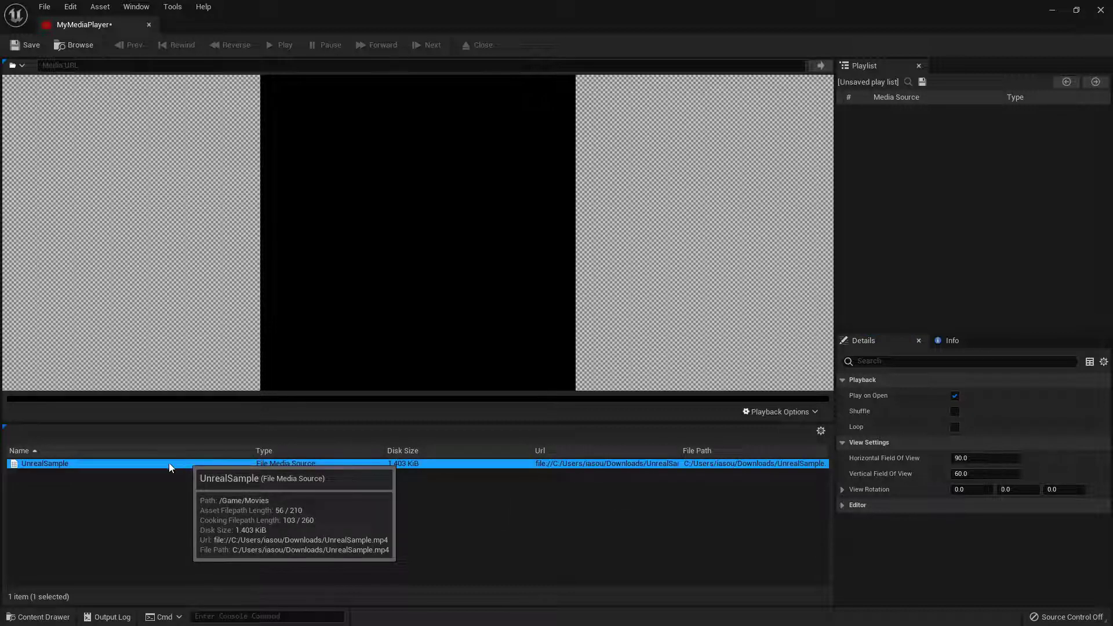
double_click(92, 463)
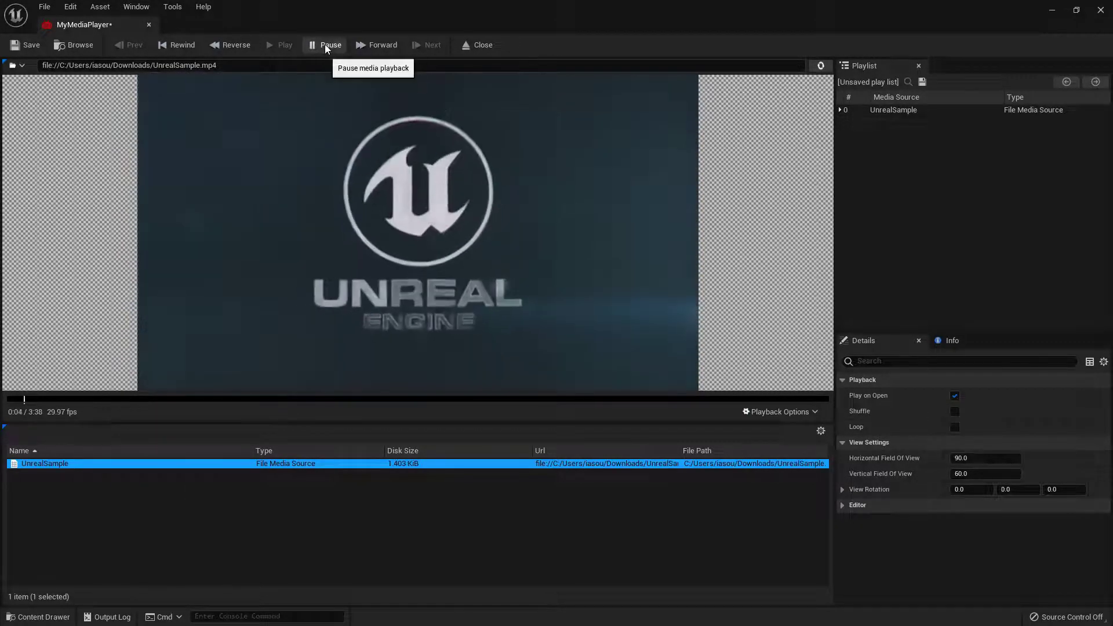
click(325, 44)
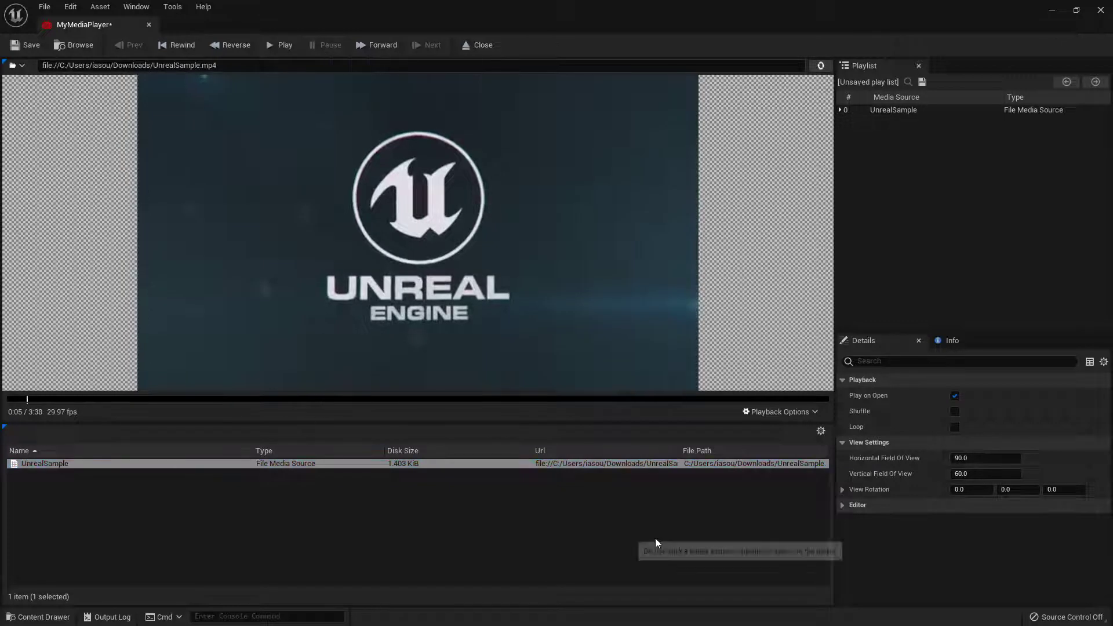
Save MyMediaPlayer and close the media player editor
mouse_move(927, 378)
mouse_down()
mouse_move(832, 378)
mouse_move(828, 413)
mouse_move(1013, 415)
mouse_move(1011, 389)
mouse_move(928, 378)
mouse_up()
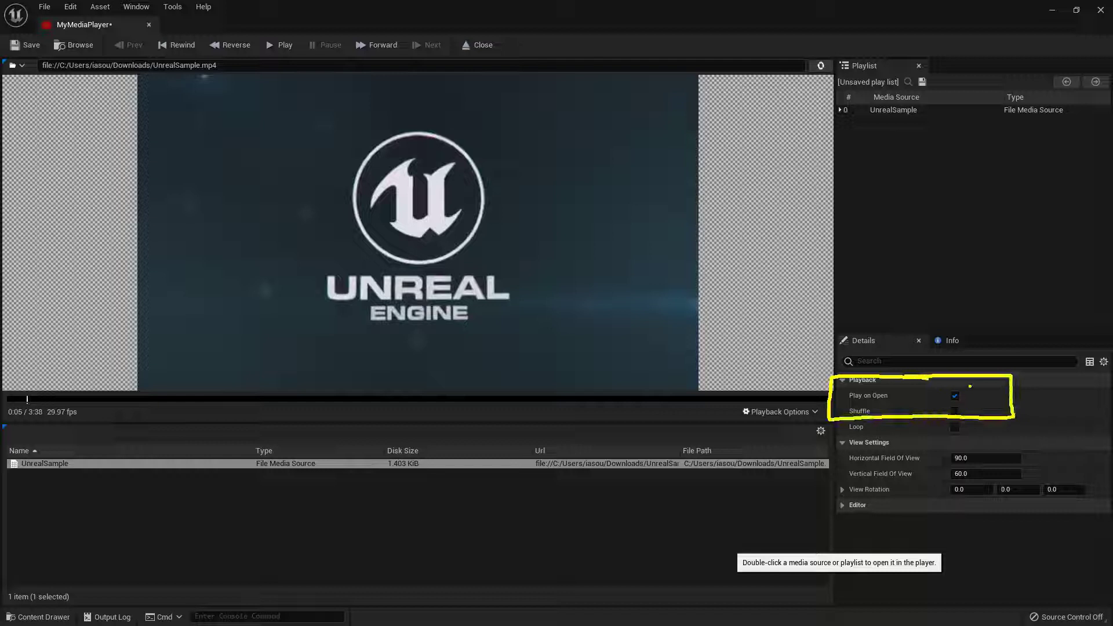
drag(998, 359, 978, 385)
key(Escape)
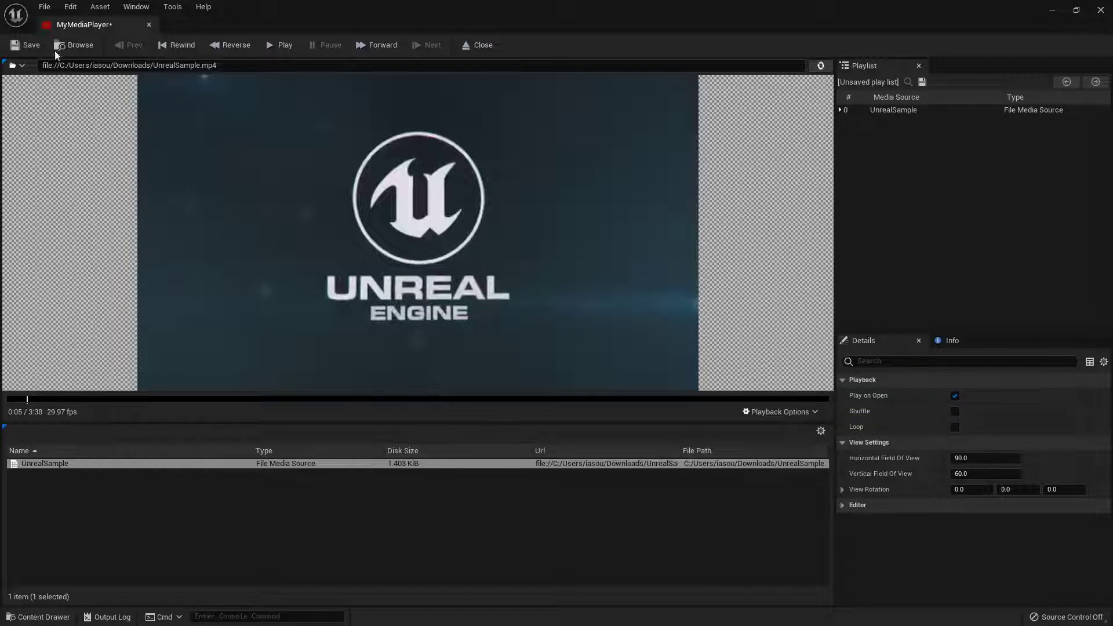
click(33, 47)
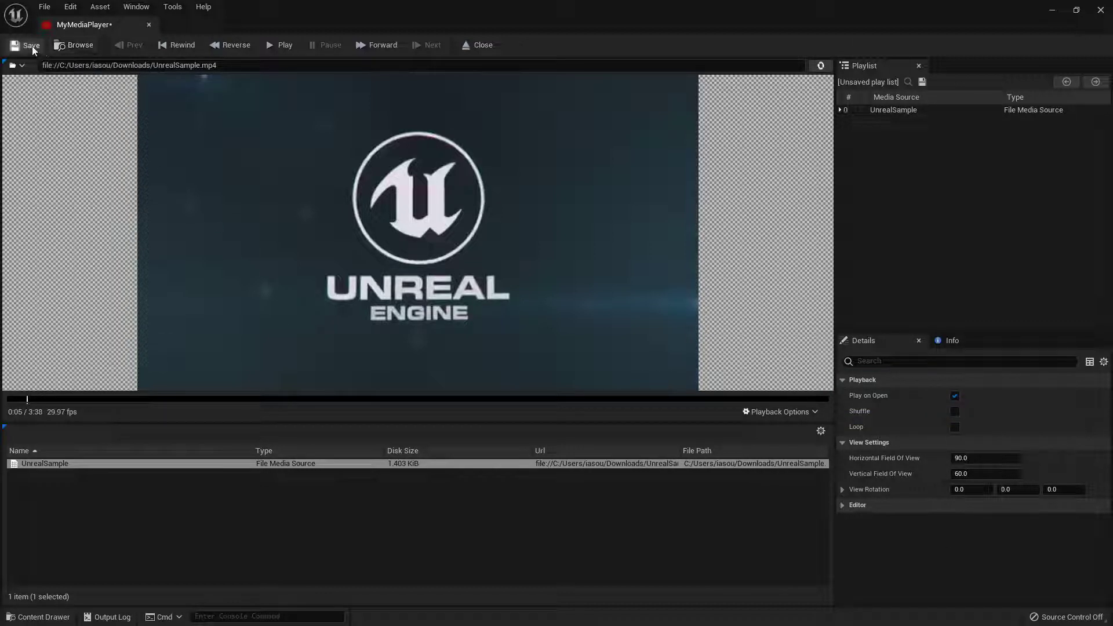
click(149, 24)
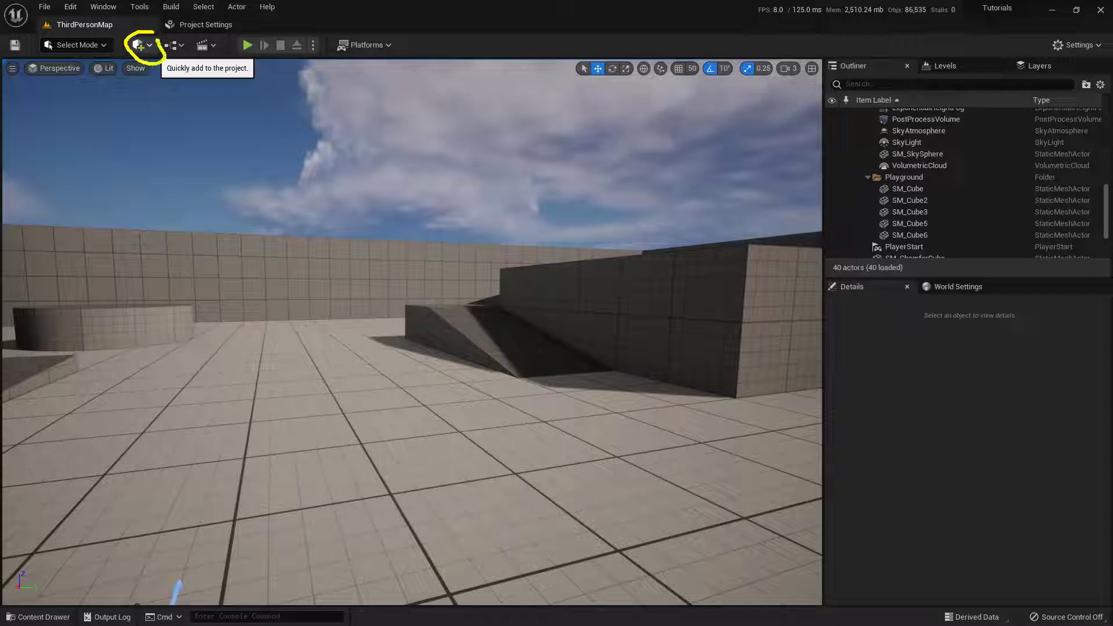
Place a Shapes Plane on the floor of the level via Quickly Add
click(141, 46)
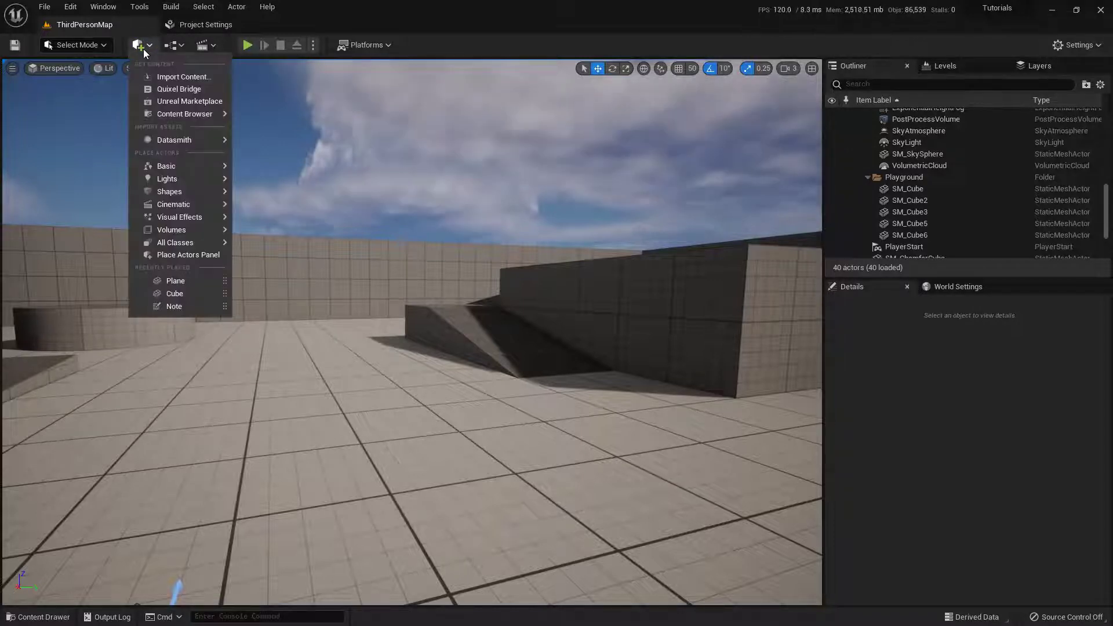
text(plane)
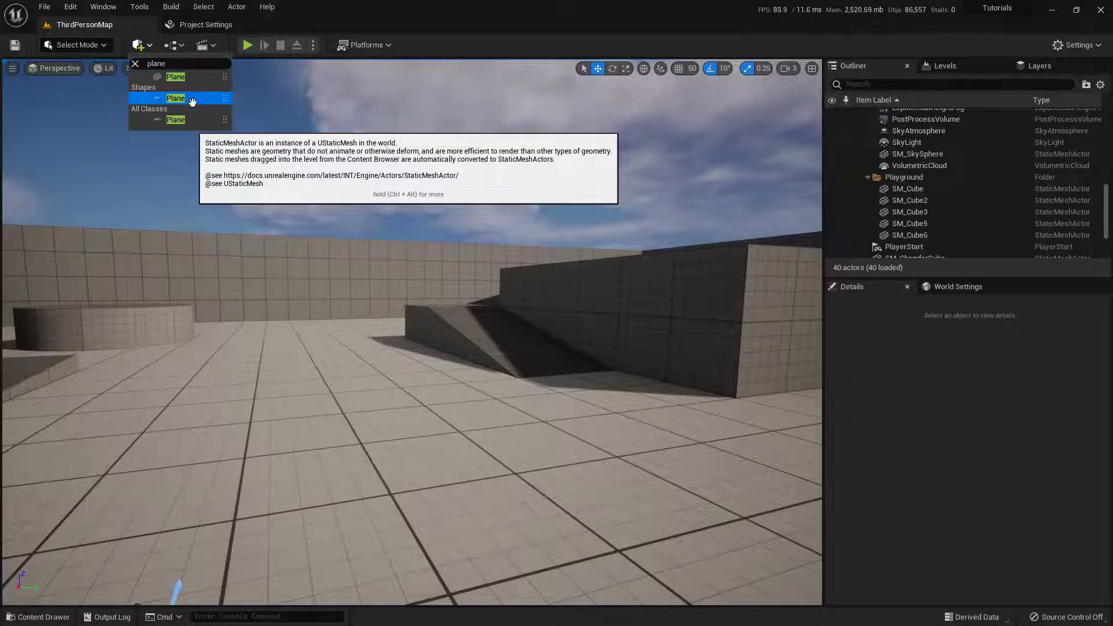
drag(190, 96, 358, 296)
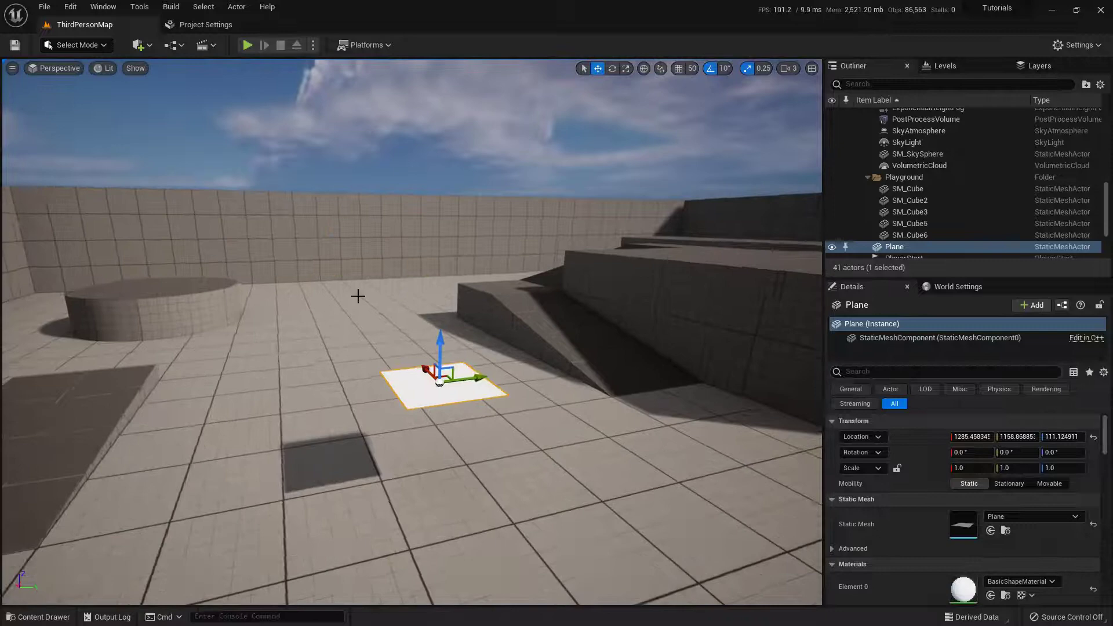
scroll(367, 238, up, 5)
scroll(425, 273, down, 3)
Rotate the plane 90 degrees so it stands squarely upright
key(e)
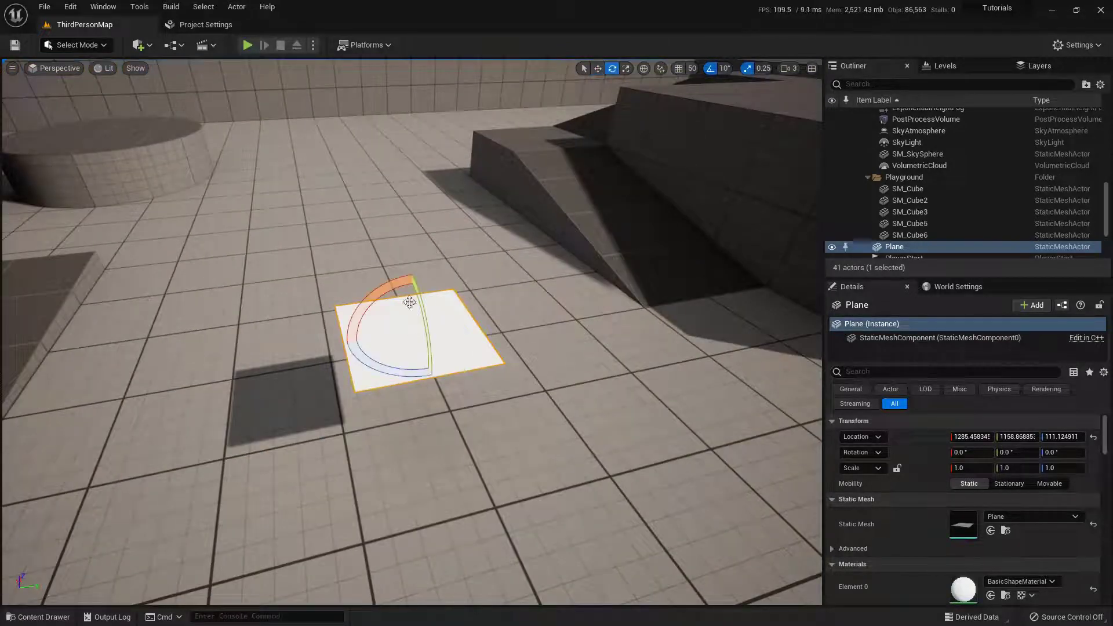
alt+drag(440, 283, 524, 286)
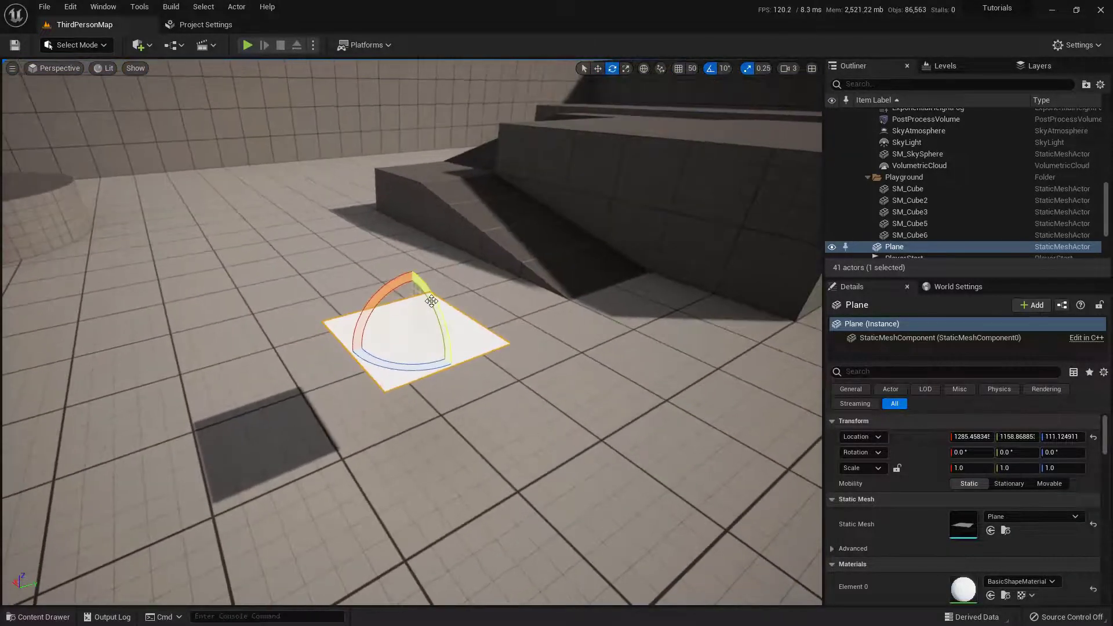
drag(432, 300, 417, 366)
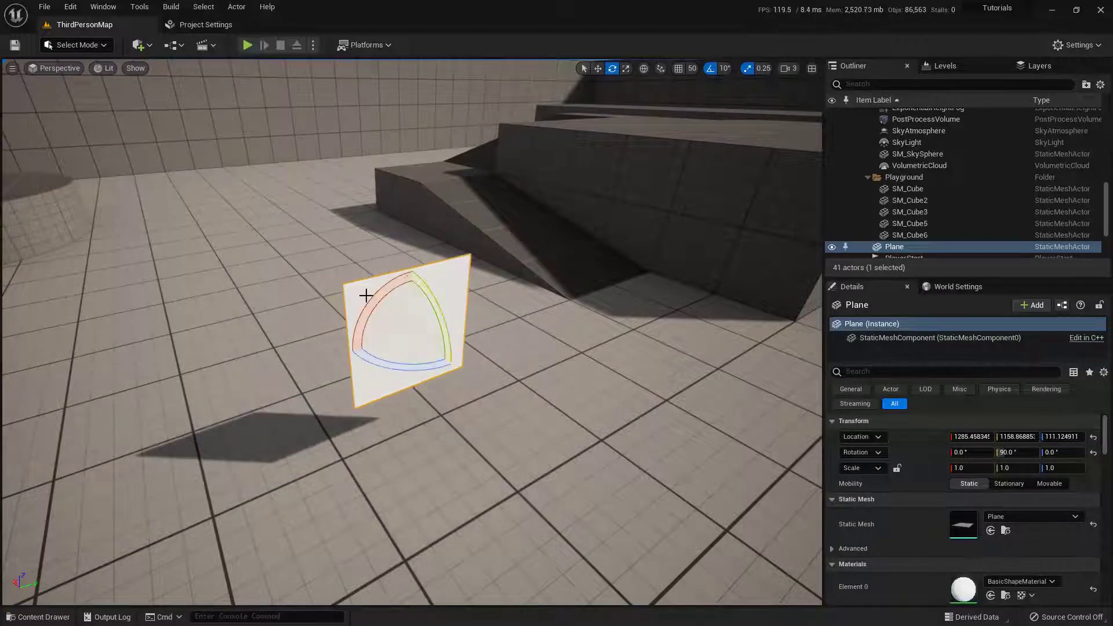
drag(366, 307, 382, 363)
right_drag(406, 347, 423, 336)
Scale the plane to 3.25 by 2.0
key(r)
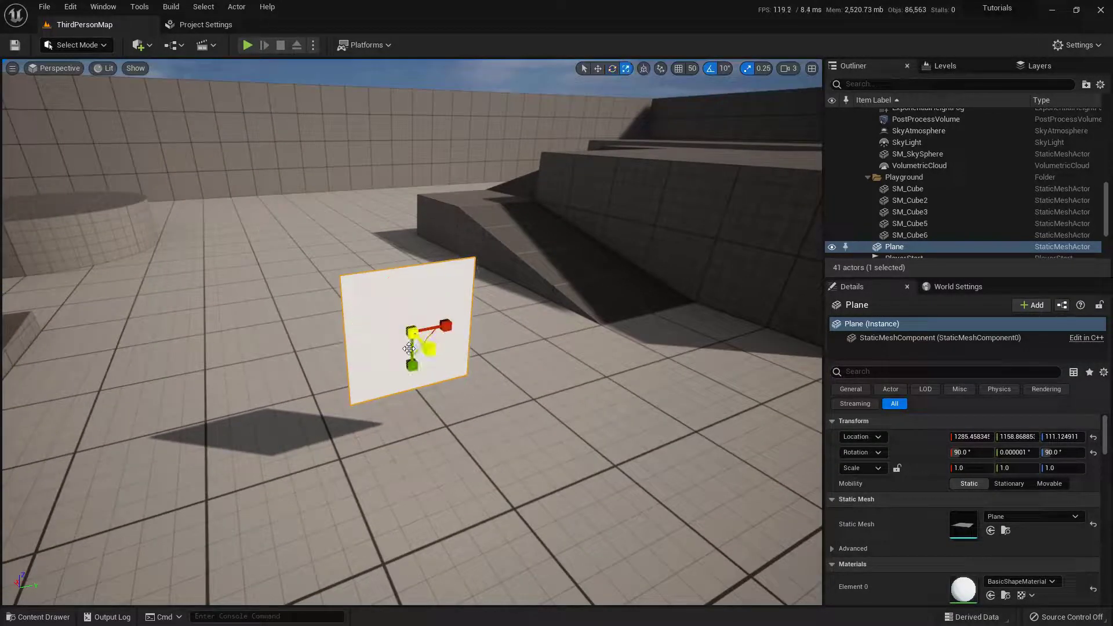
drag(452, 325, 492, 323)
drag(411, 331, 496, 207)
key(w)
scroll(494, 204, down, 5)
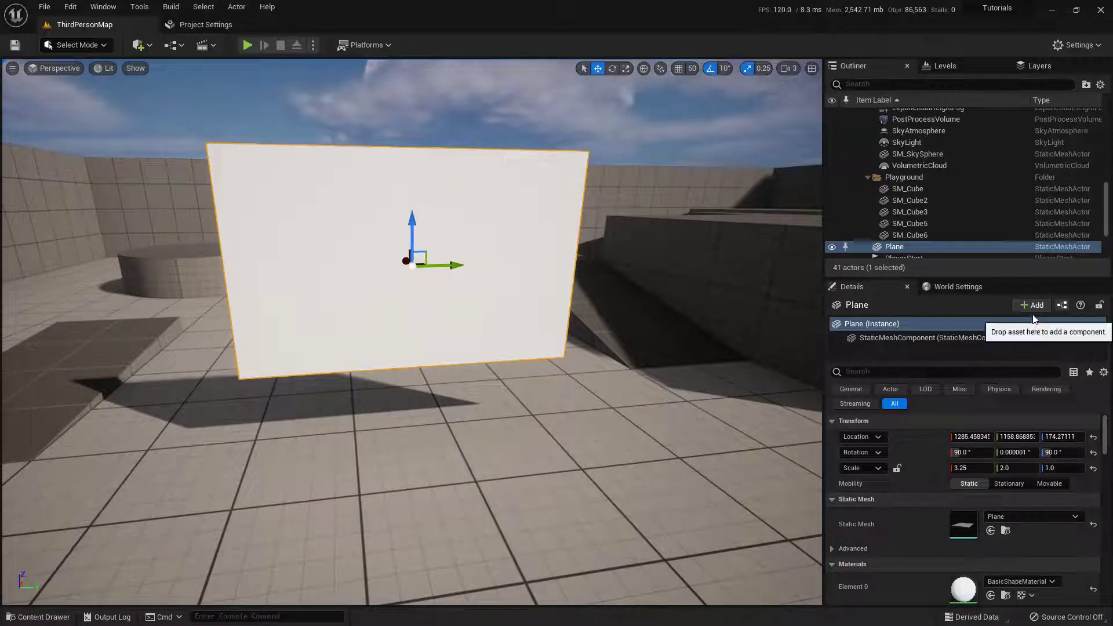
Add a Media Sound component to the Plane, using MyMediaPlayer as its Media Player
mouse_move(1050, 292)
mouse_down()
mouse_move(1004, 292)
mouse_move(1048, 317)
mouse_move(1044, 288)
mouse_up()
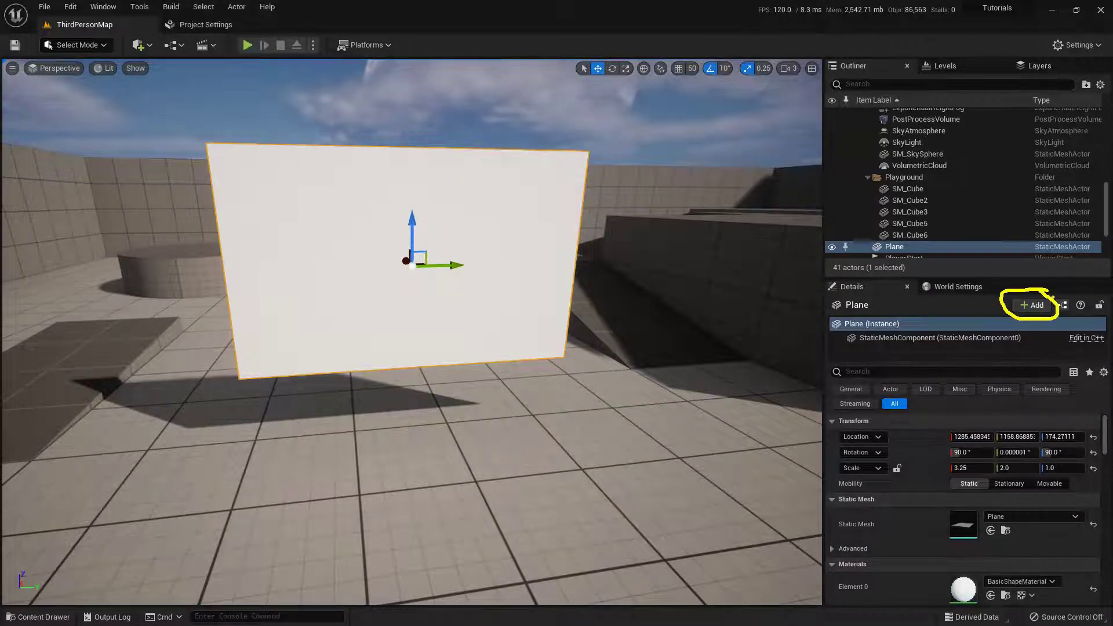
click(1031, 306)
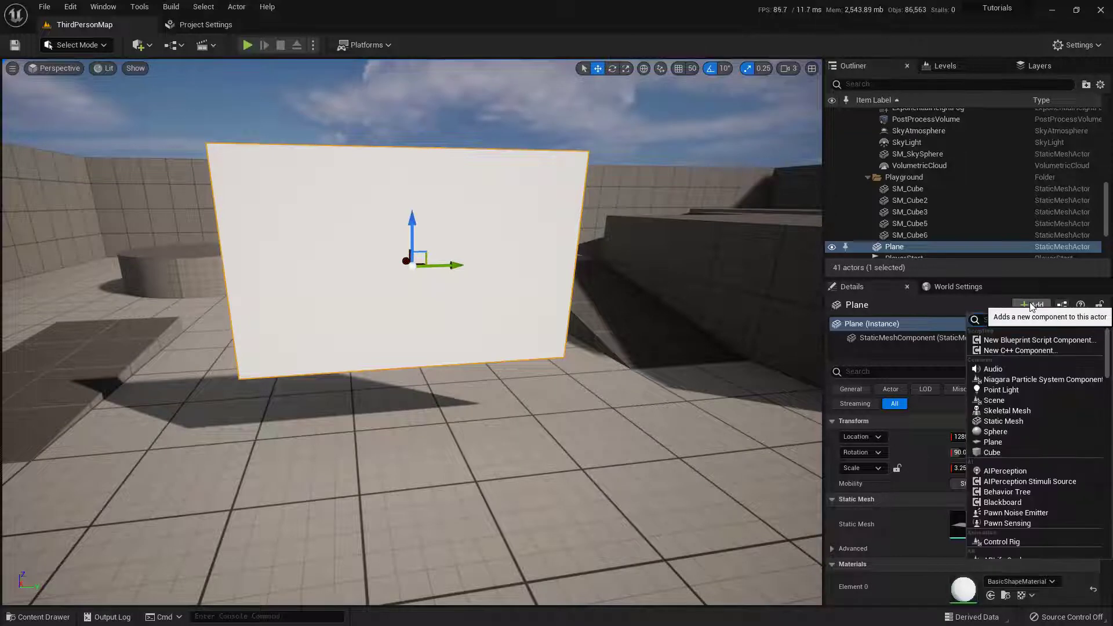
text(media)
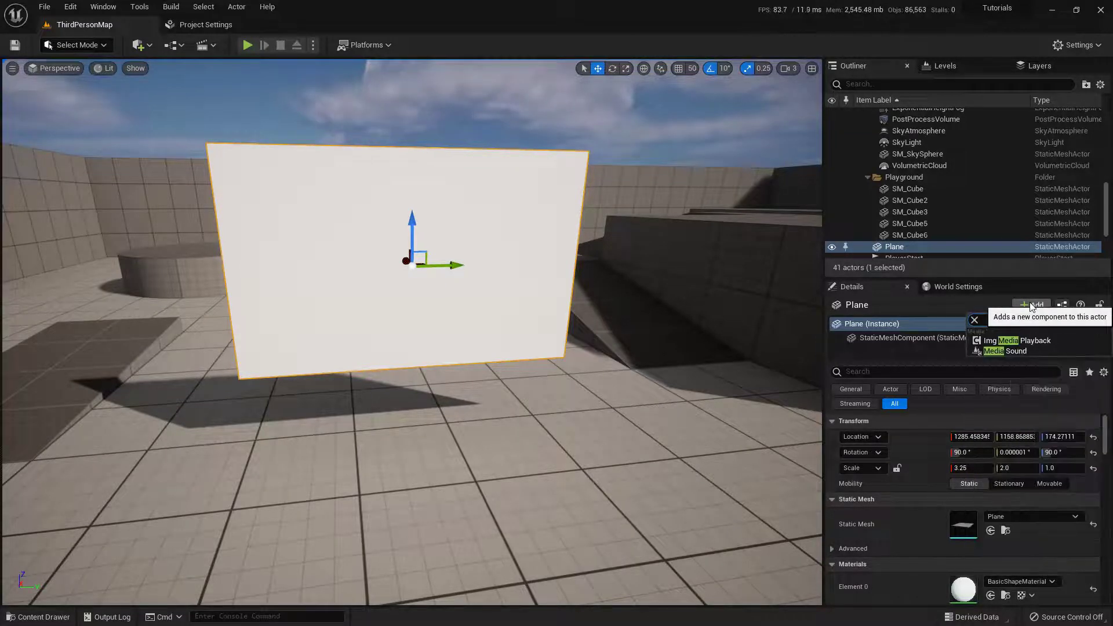
click(1051, 351)
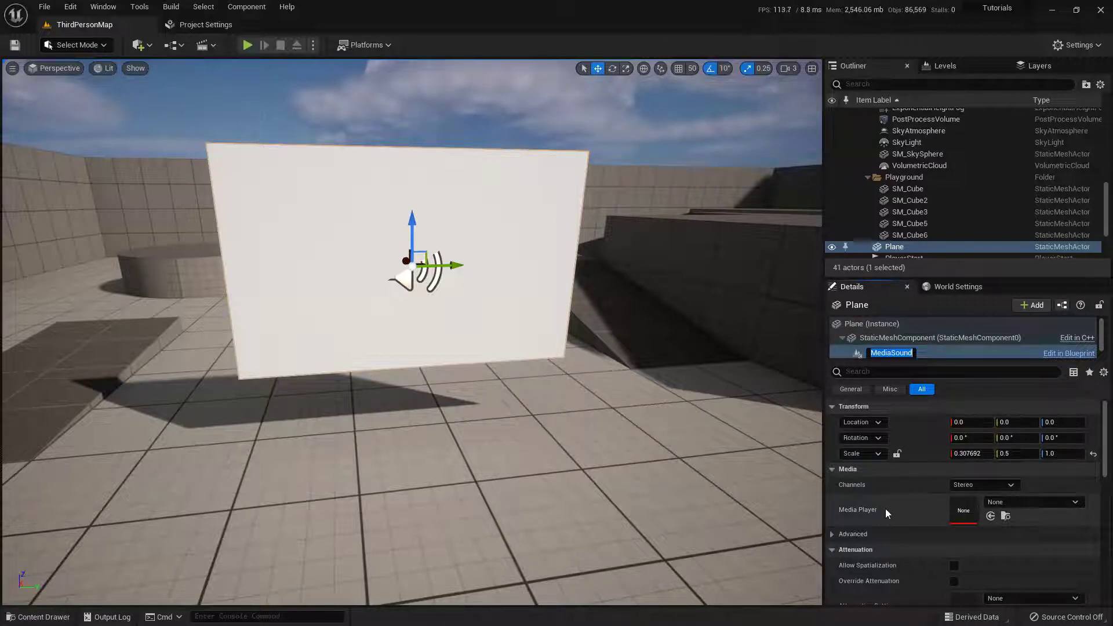
click(1027, 501)
click(1028, 500)
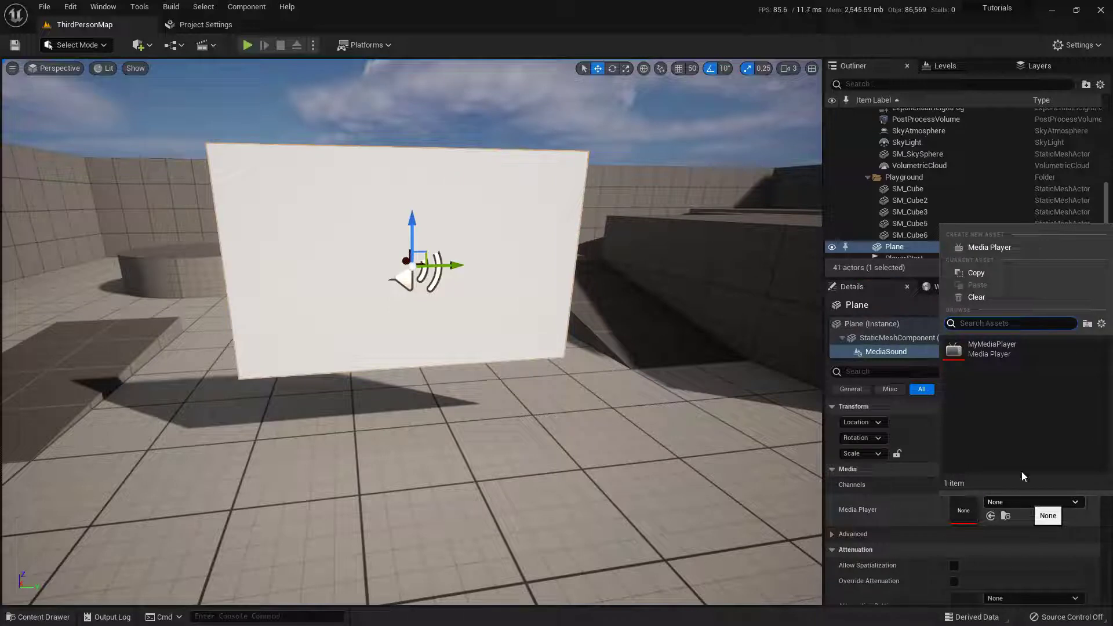
click(993, 350)
right_drag(603, 367, 620, 367)
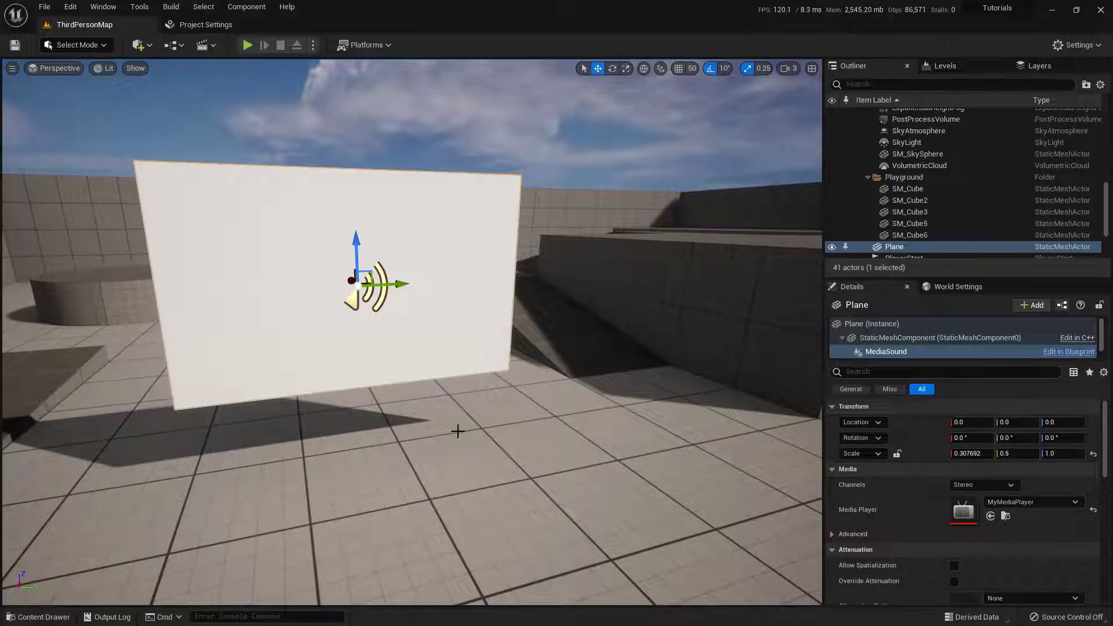
Drop the MyMediaPlayer_Video texture onto the plane and apply the MyMediaPlayer_Video_Mat material changes
key(ctrl+space)
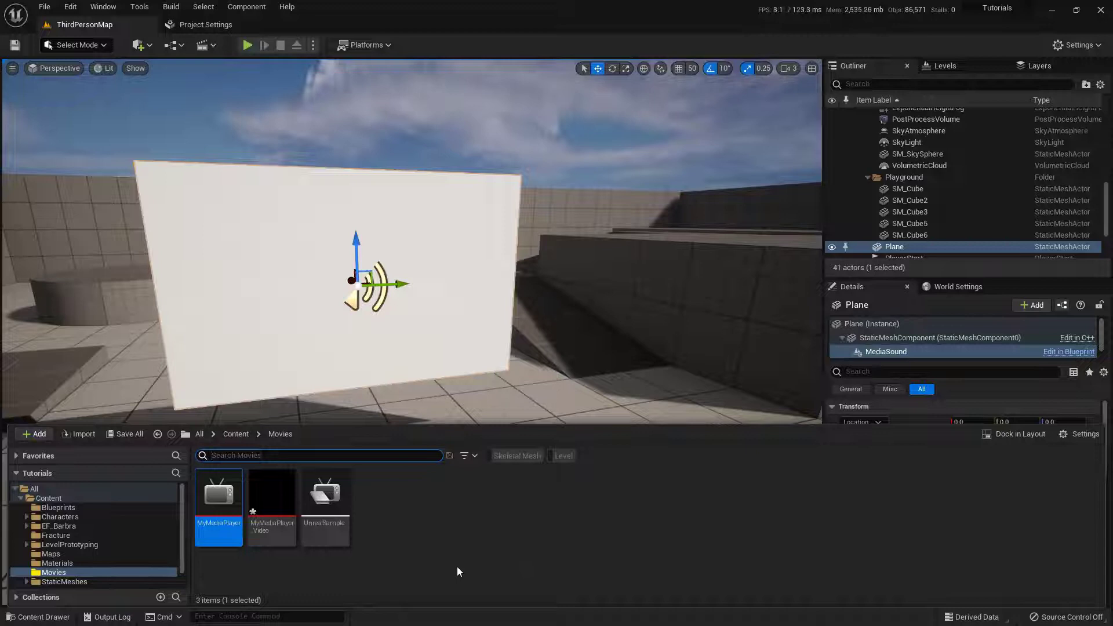
drag(275, 502, 423, 290)
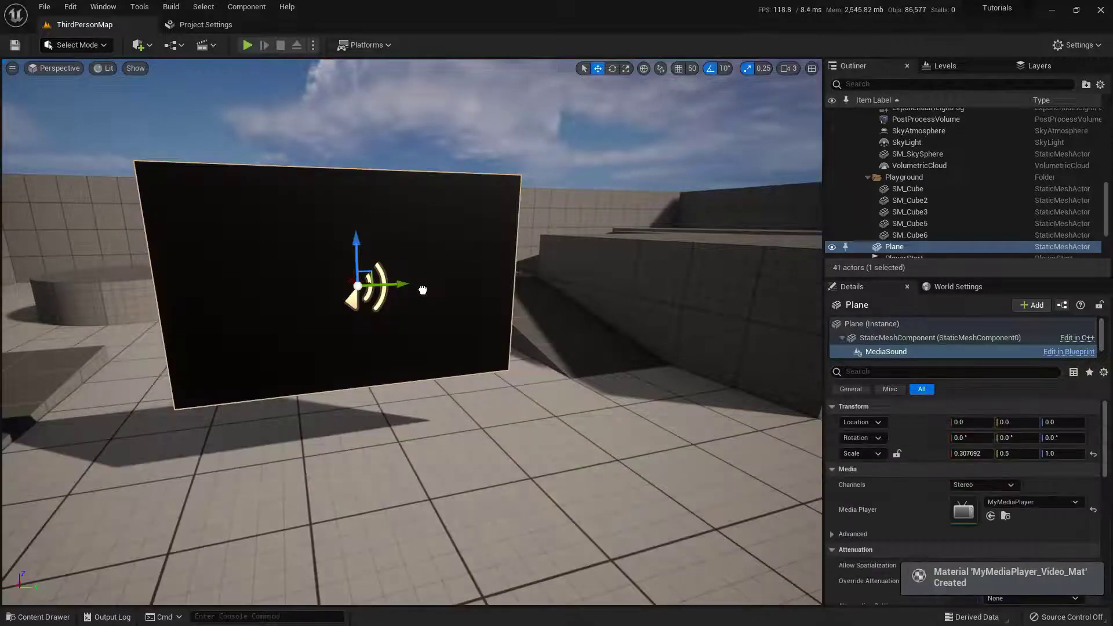
click(38, 617)
click(392, 500)
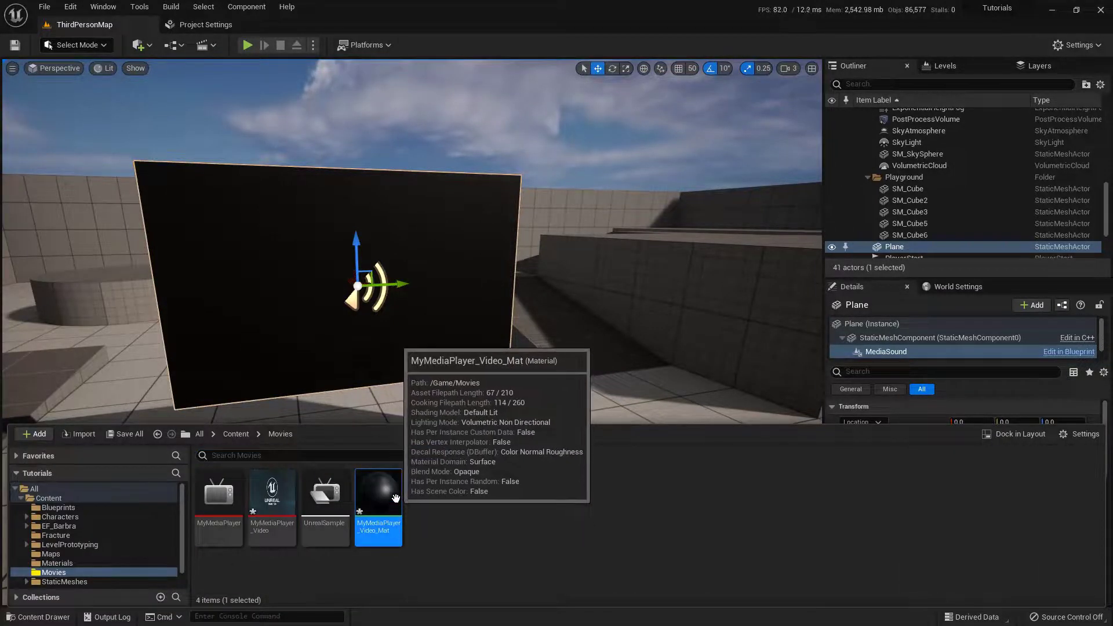
double_click(395, 498)
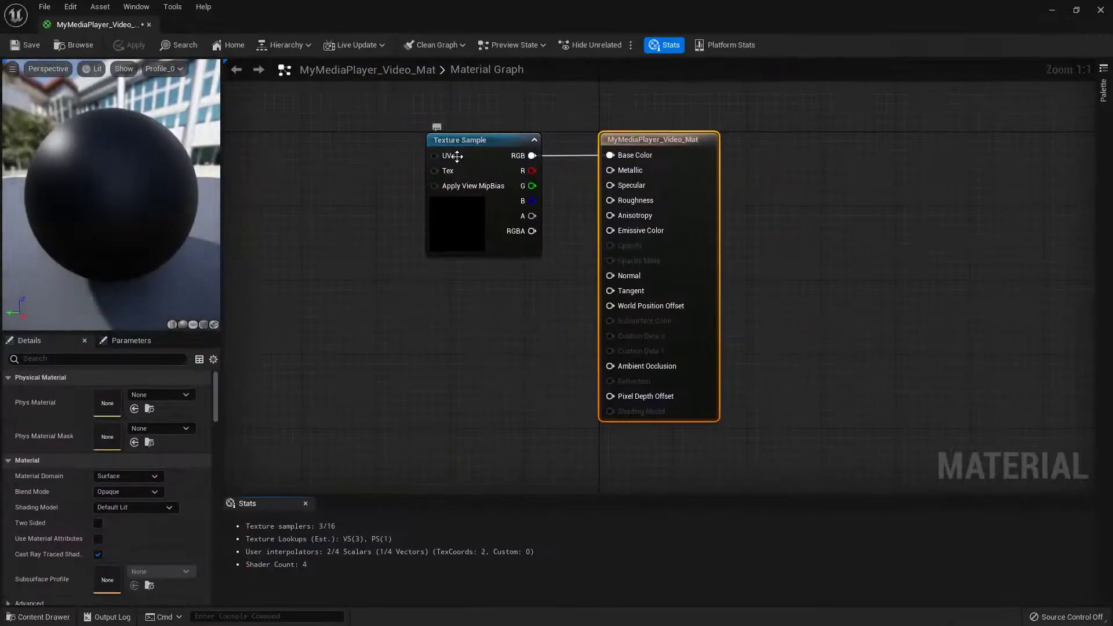
click(435, 149)
drag(435, 150, 408, 149)
click(639, 138)
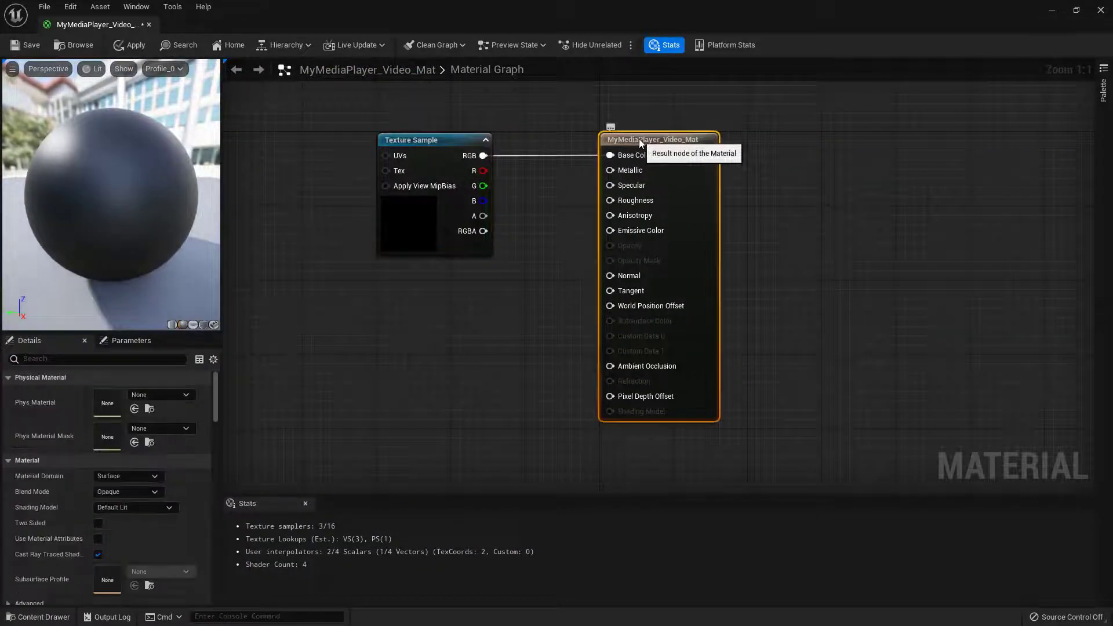
click(148, 25)
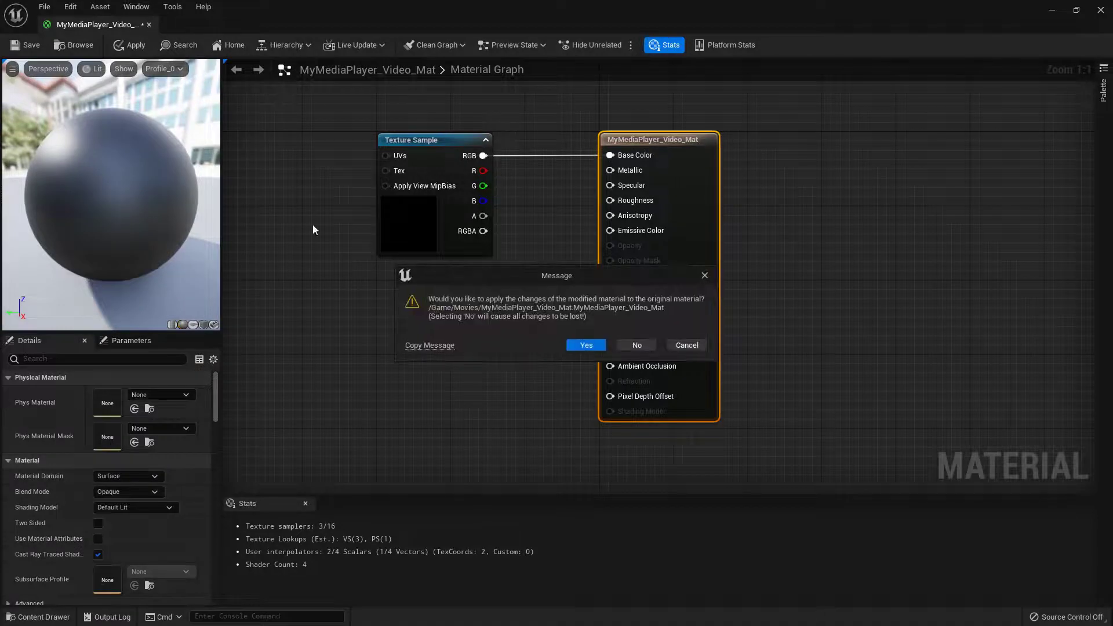
click(594, 346)
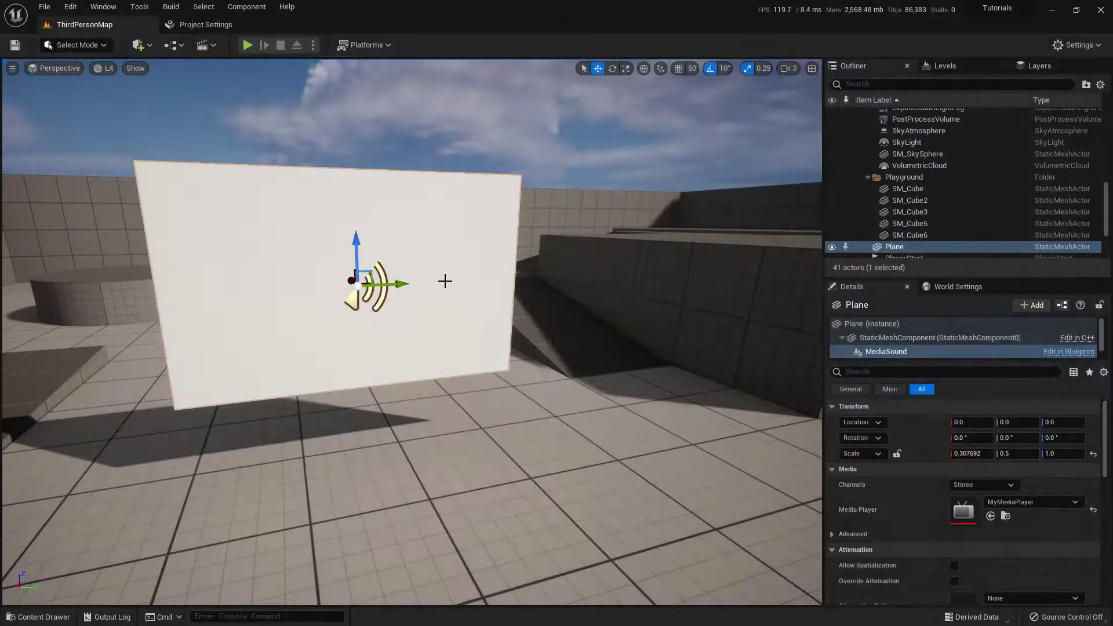
Open ThirdPersonMap's Level Blueprint from the Blueprints toolbar menu
right_drag(459, 315, 447, 315)
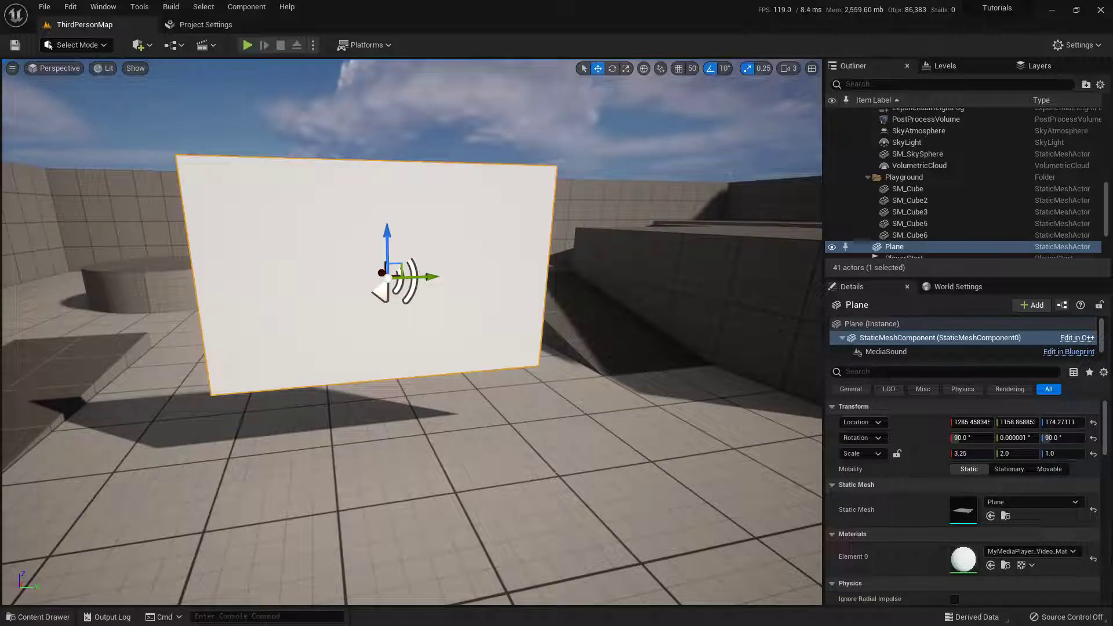
scroll(618, 394, up, 3)
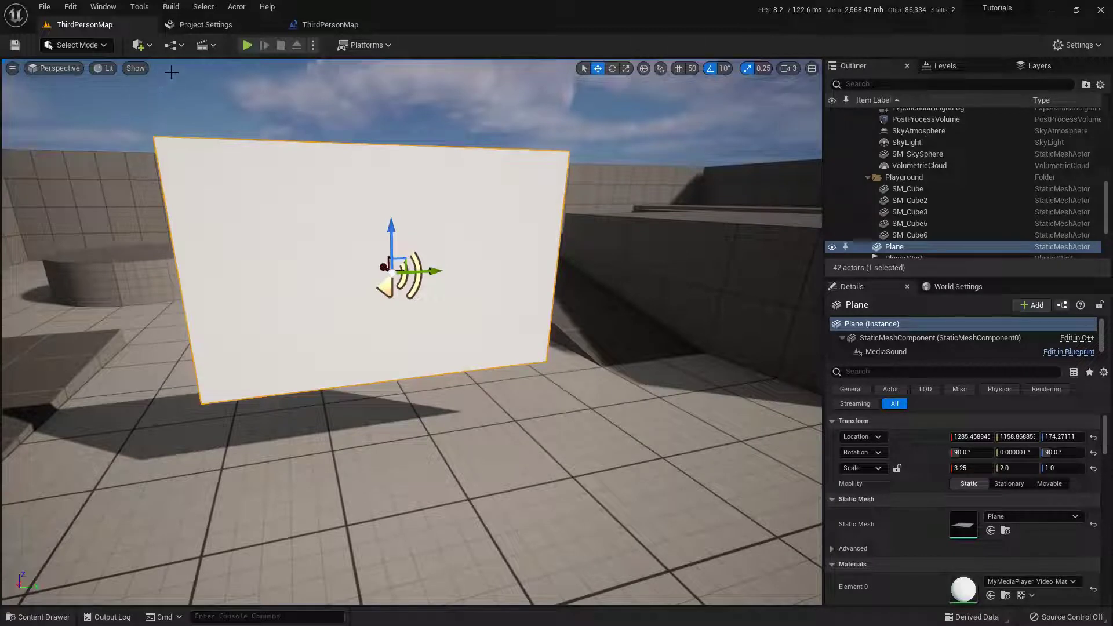
mouse_move(173, 64)
mouse_down()
mouse_move(171, 107)
mouse_move(172, 64)
mouse_up()
drag(171, 63, 185, 76)
key(Escape)
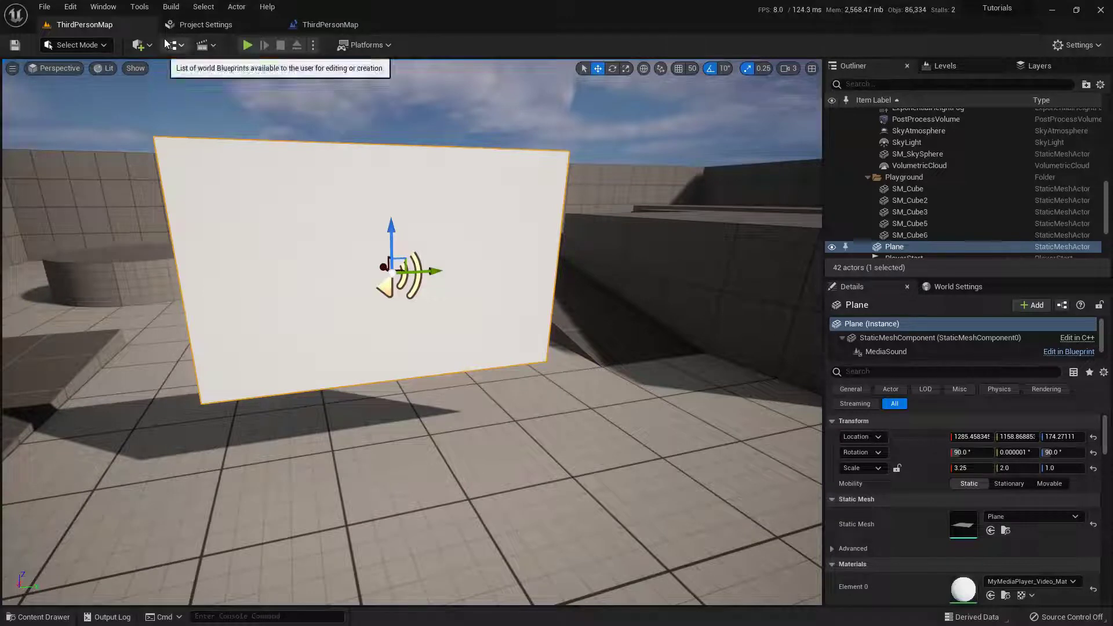
click(166, 43)
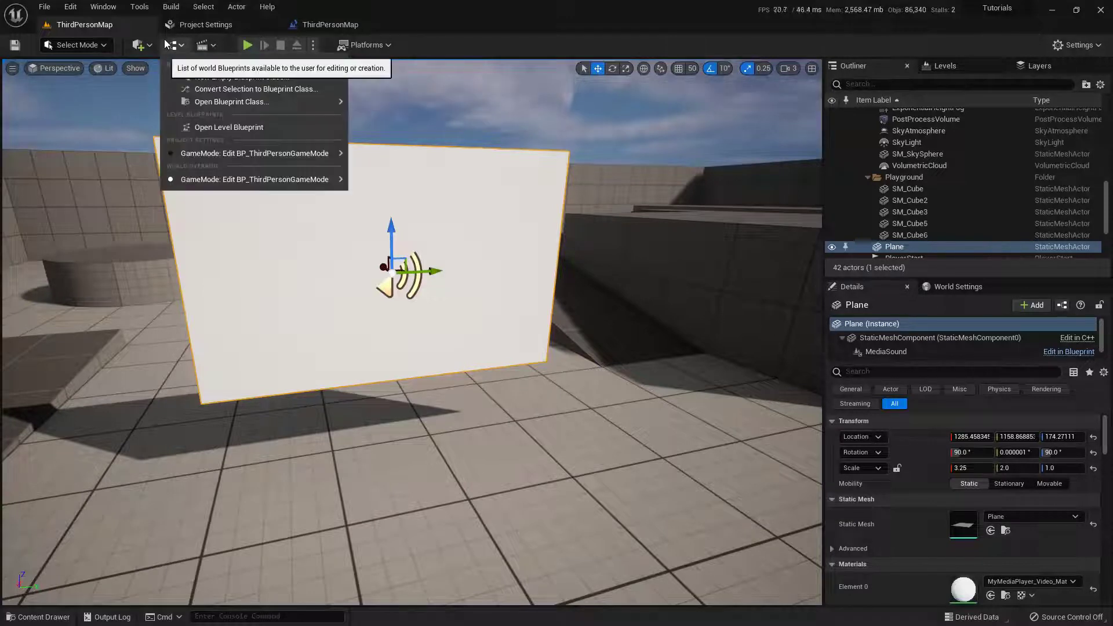
click(285, 132)
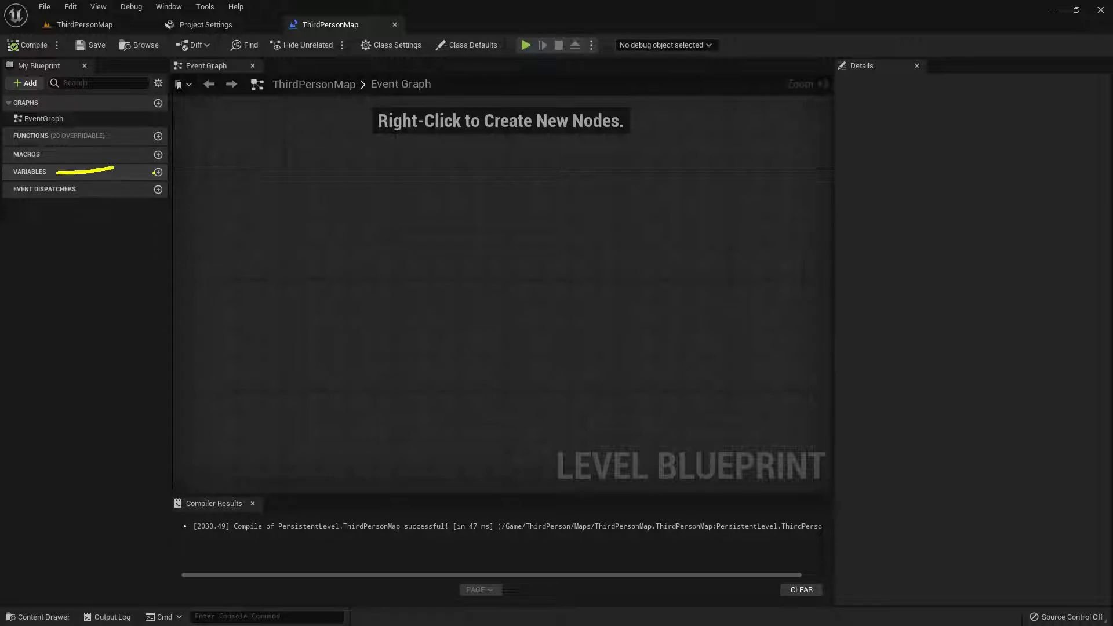
Add a Media Player Object Reference variable named MediaPlayer to the Level Blueprint
click(158, 173)
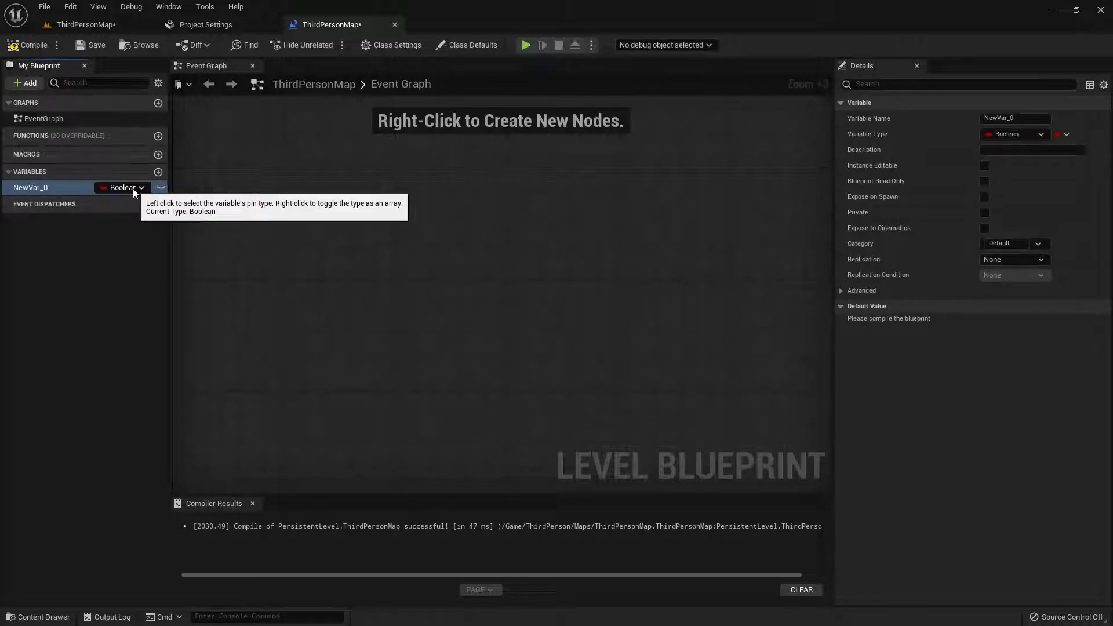
click(134, 187)
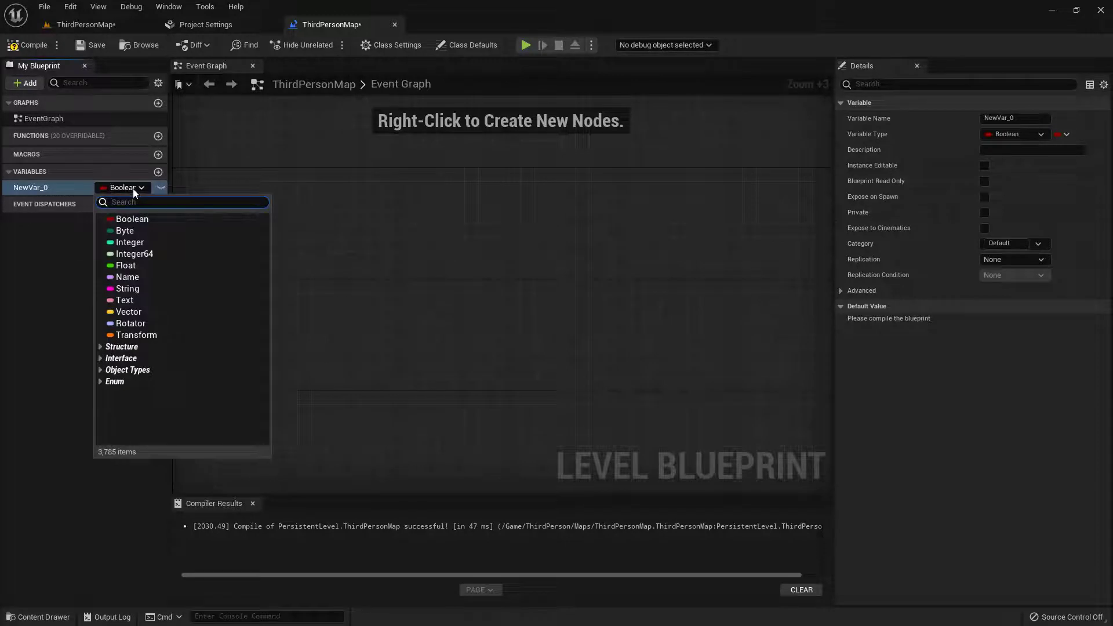
text(mediaplayer)
mouse_move(176, 266)
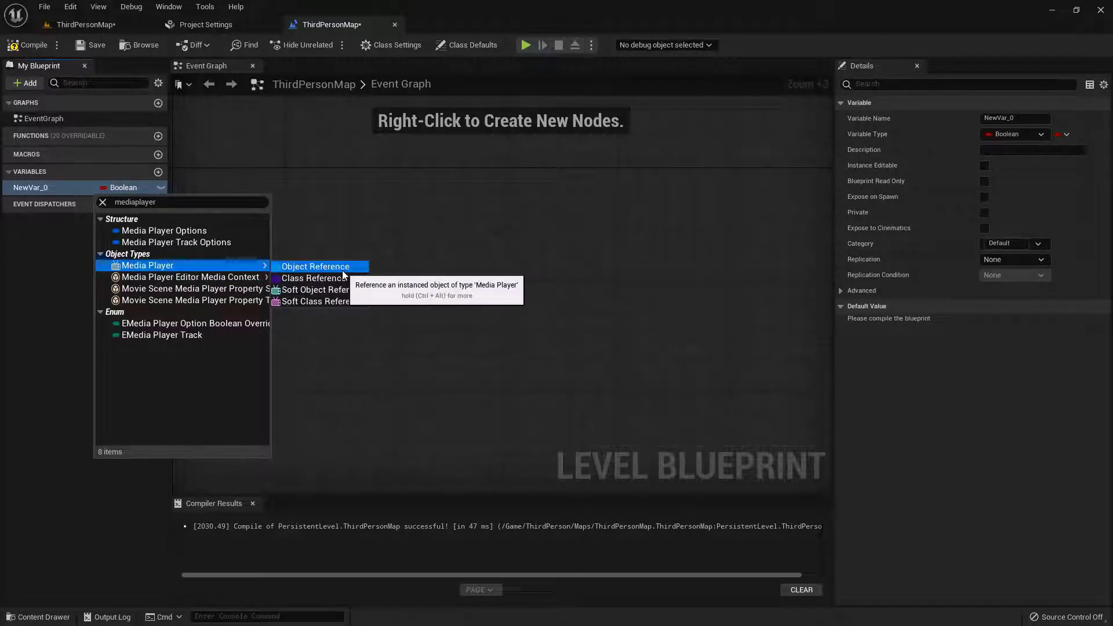
click(343, 273)
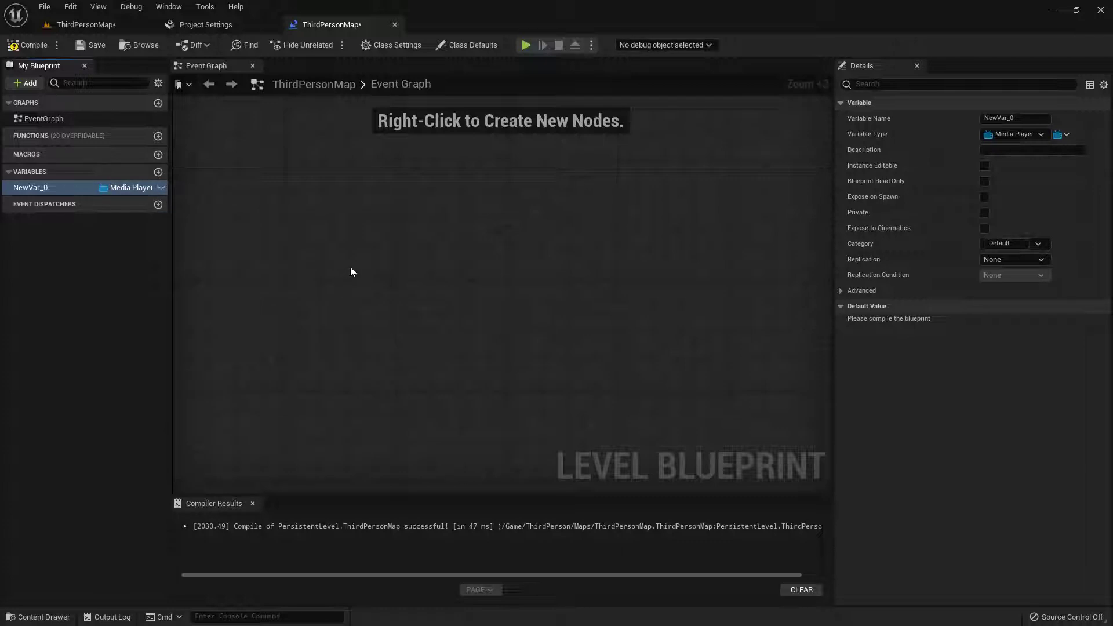
double_click(36, 187)
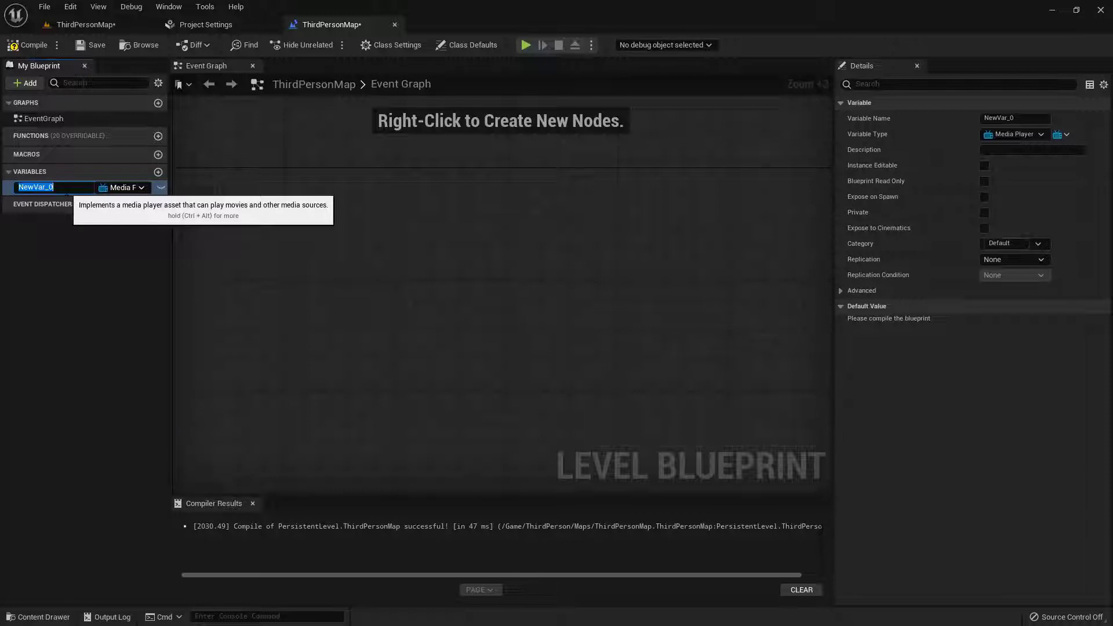
text(MediaPlayer)
key(Return)
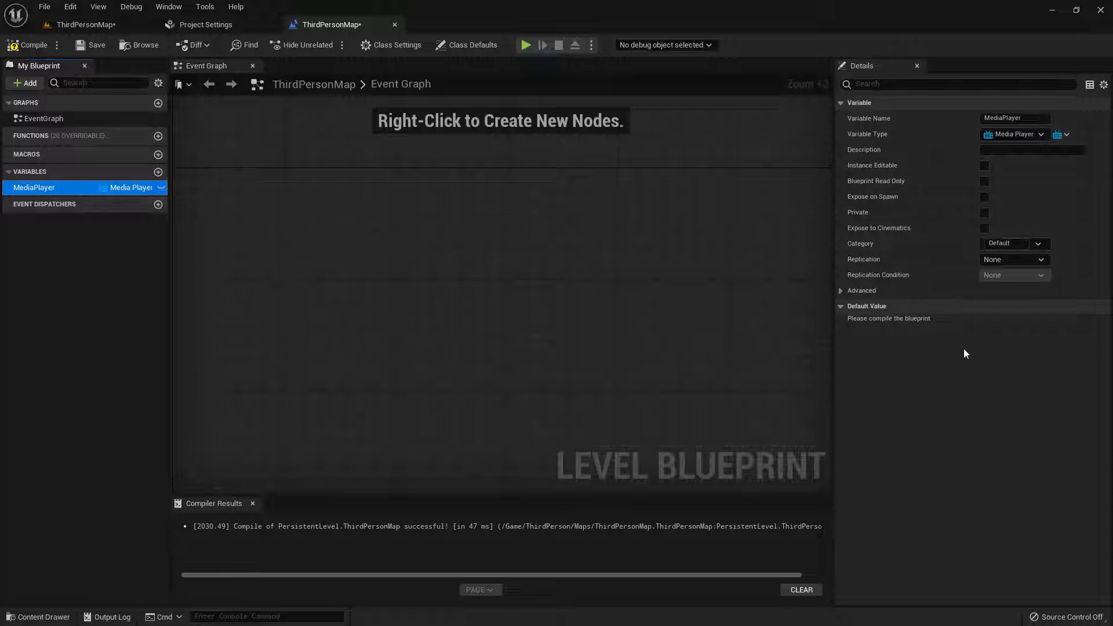
Compile and set the MediaPlayer variable's default value to MyMediaPlayer
mouse_move(979, 295)
mouse_down()
mouse_move(869, 379)
mouse_move(992, 308)
mouse_up()
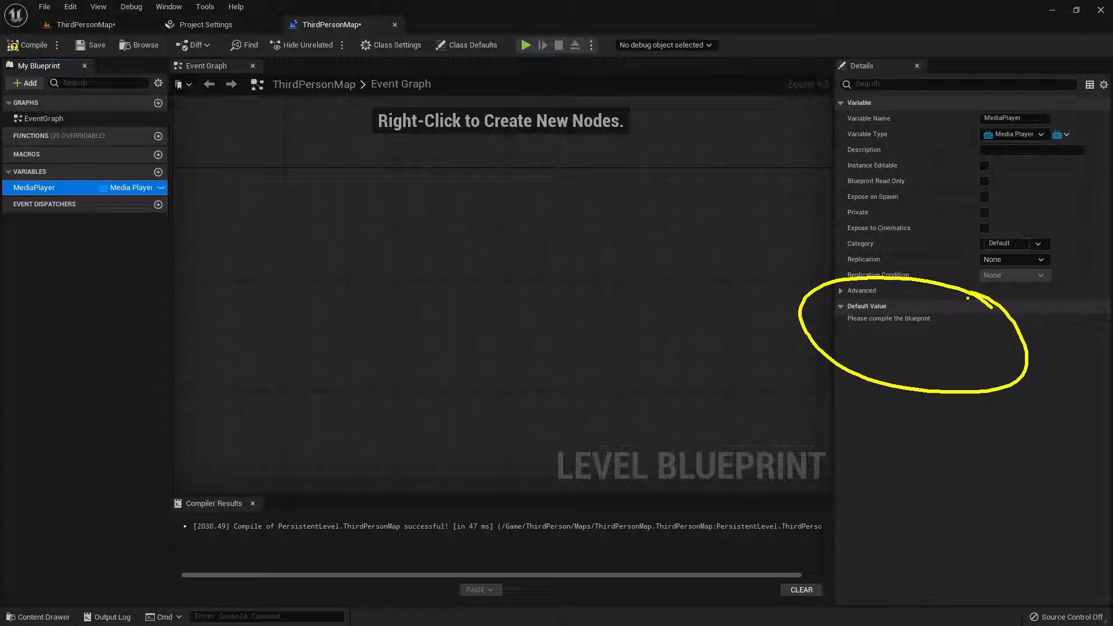
drag(855, 330, 928, 329)
key(Escape)
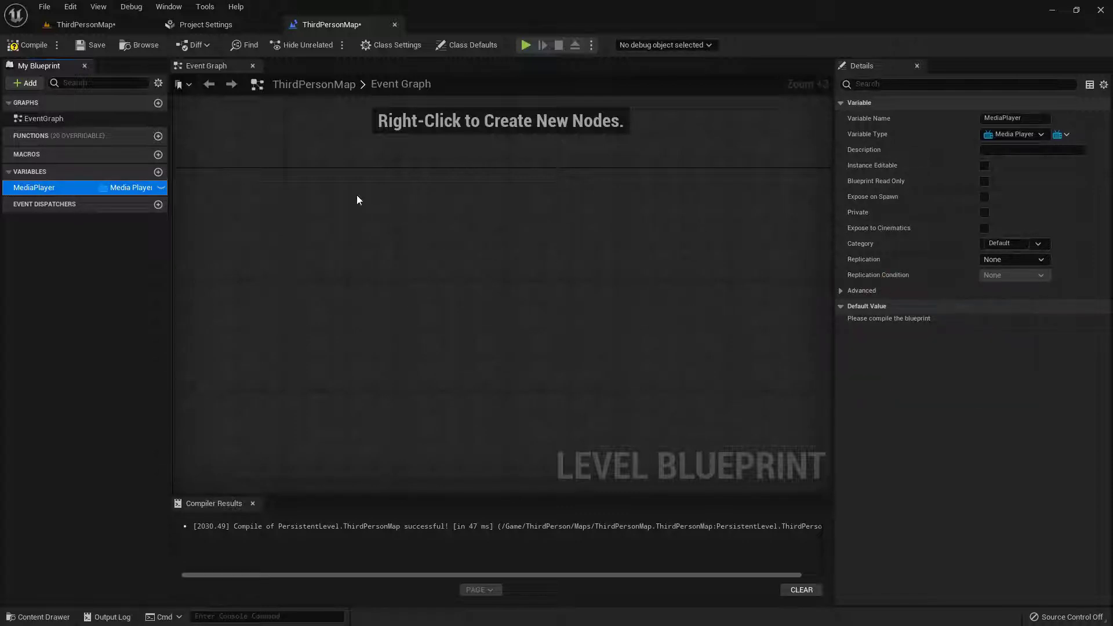
click(29, 45)
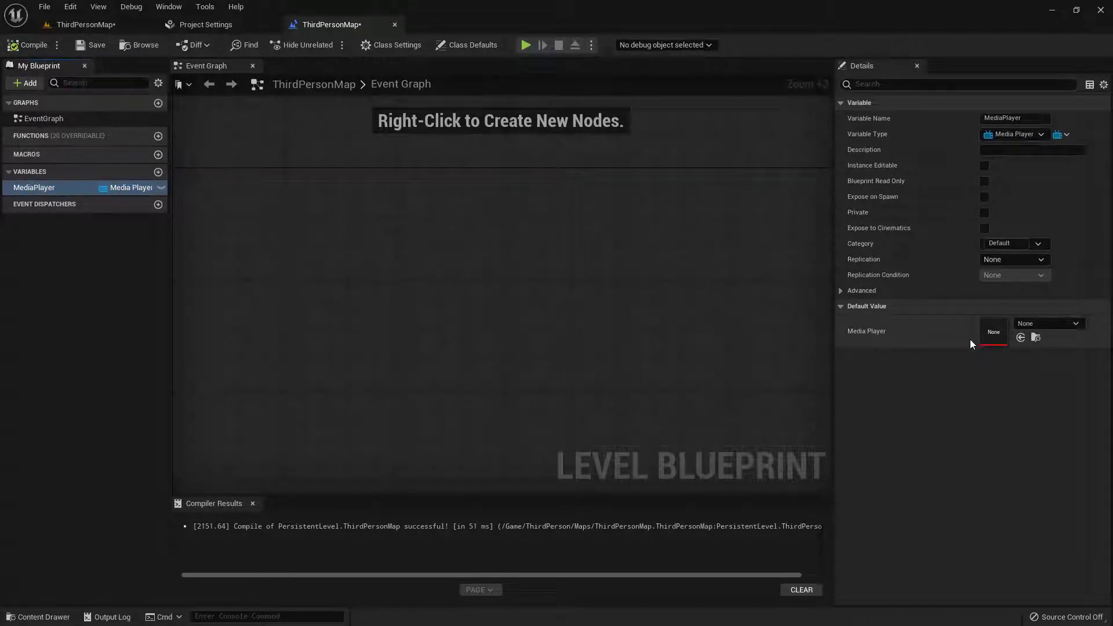
click(1034, 325)
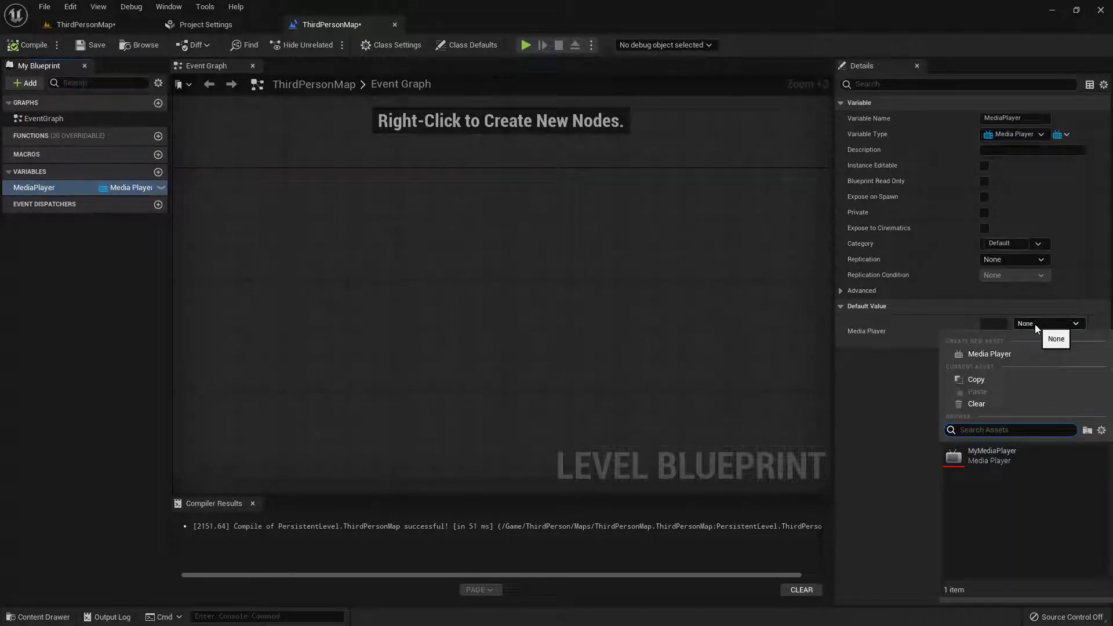
click(1000, 452)
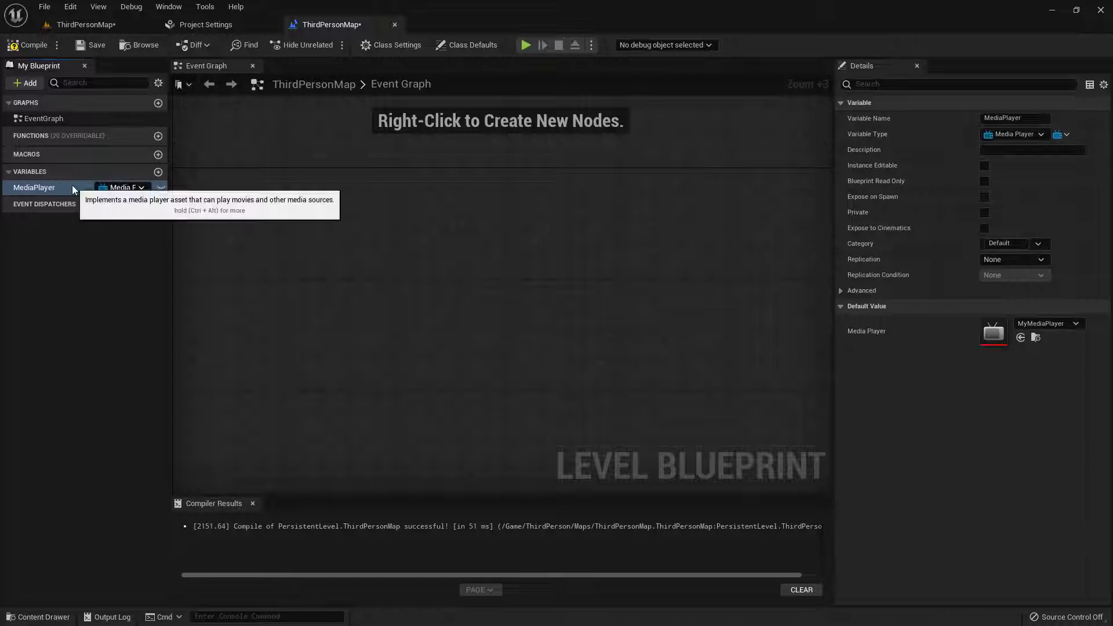
Add a MediaPlayer getter feeding an Open Source node with media source UnrealSample
drag(72, 185, 414, 307)
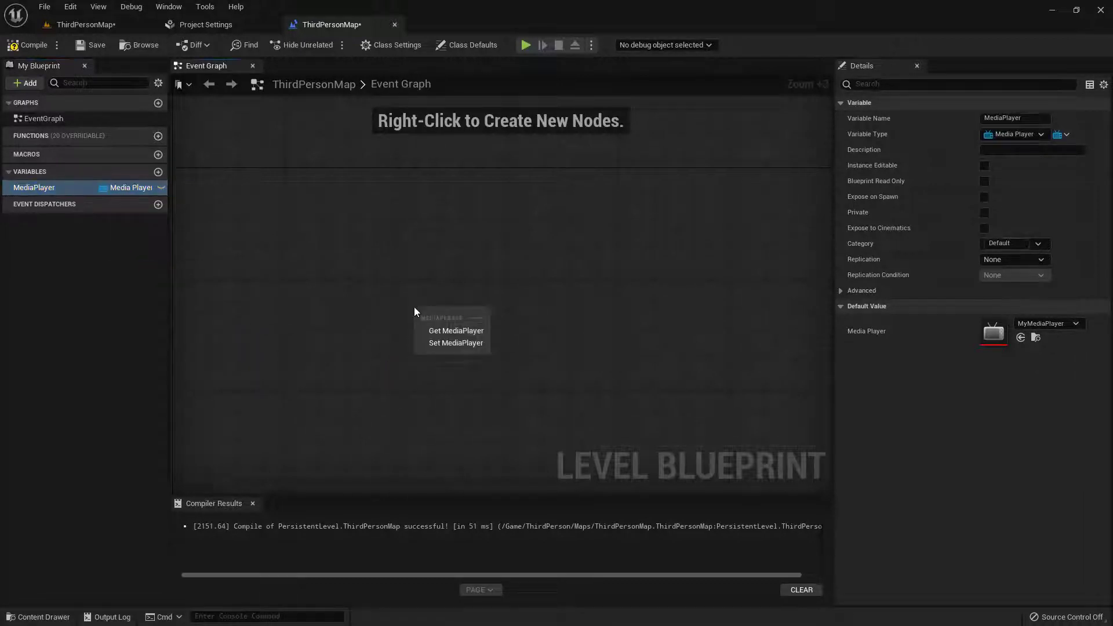
click(456, 331)
right_drag(493, 321, 484, 400)
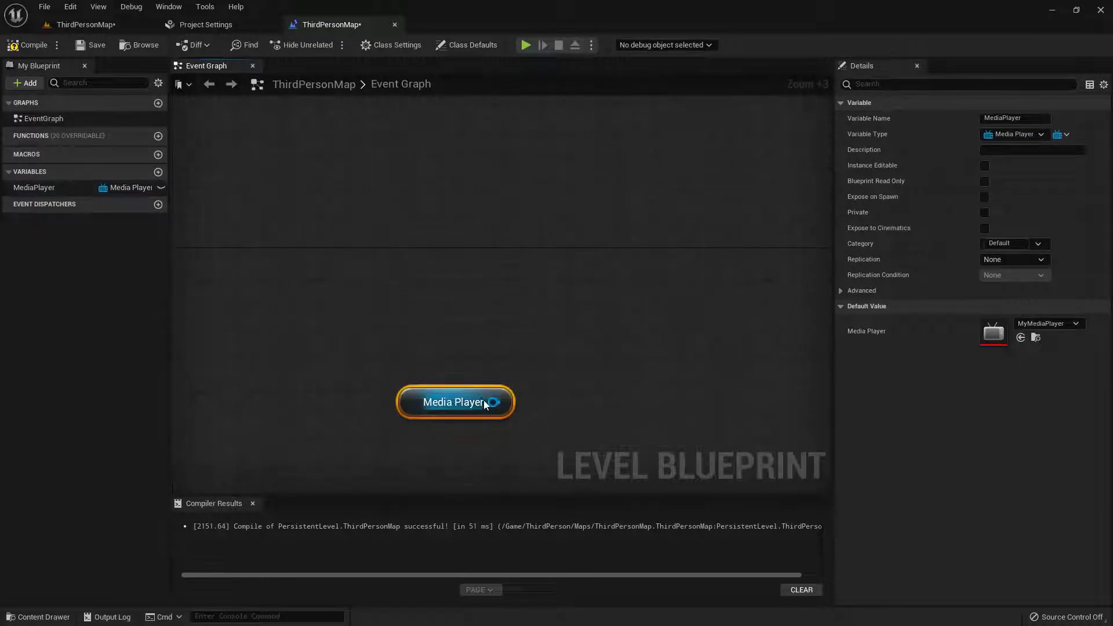
drag(492, 402, 582, 282)
text(open sou)
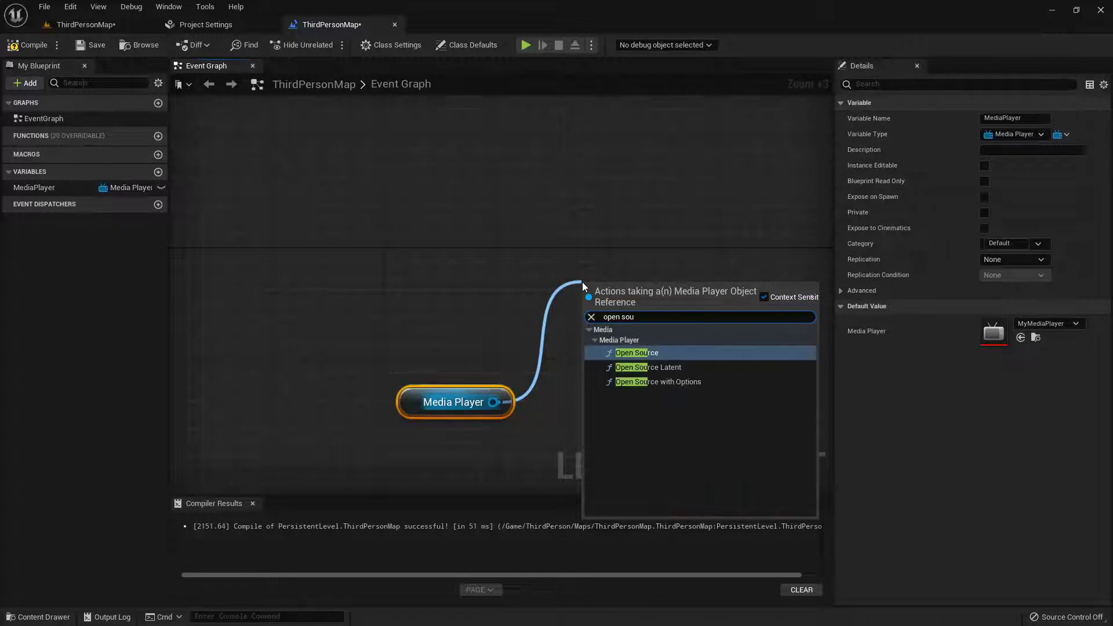
click(672, 355)
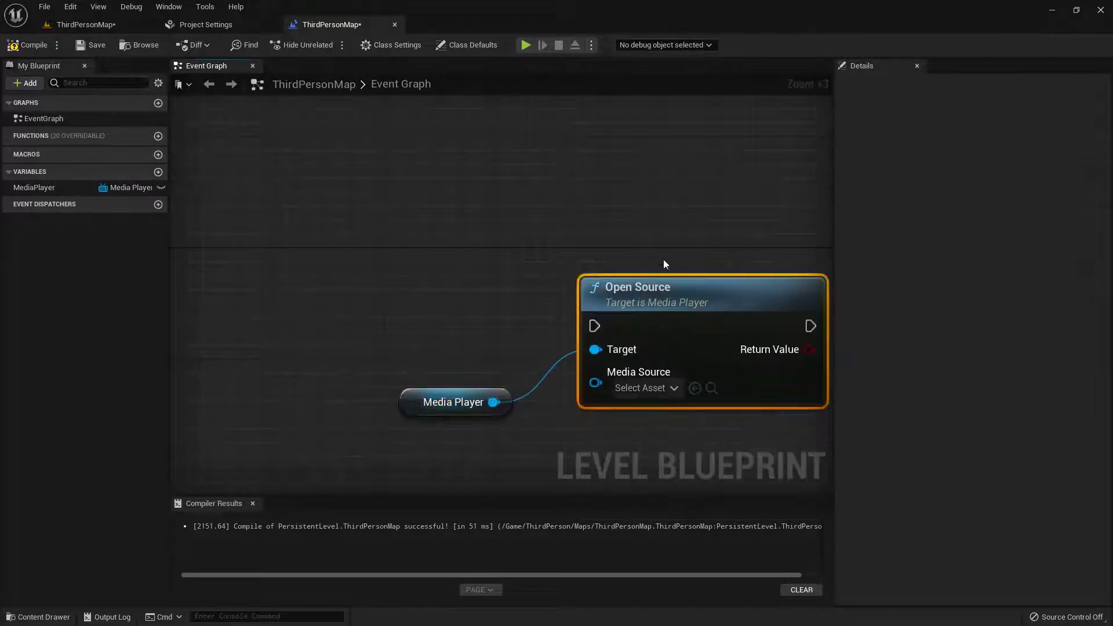
scroll(664, 264, down, 1)
drag(649, 278, 656, 240)
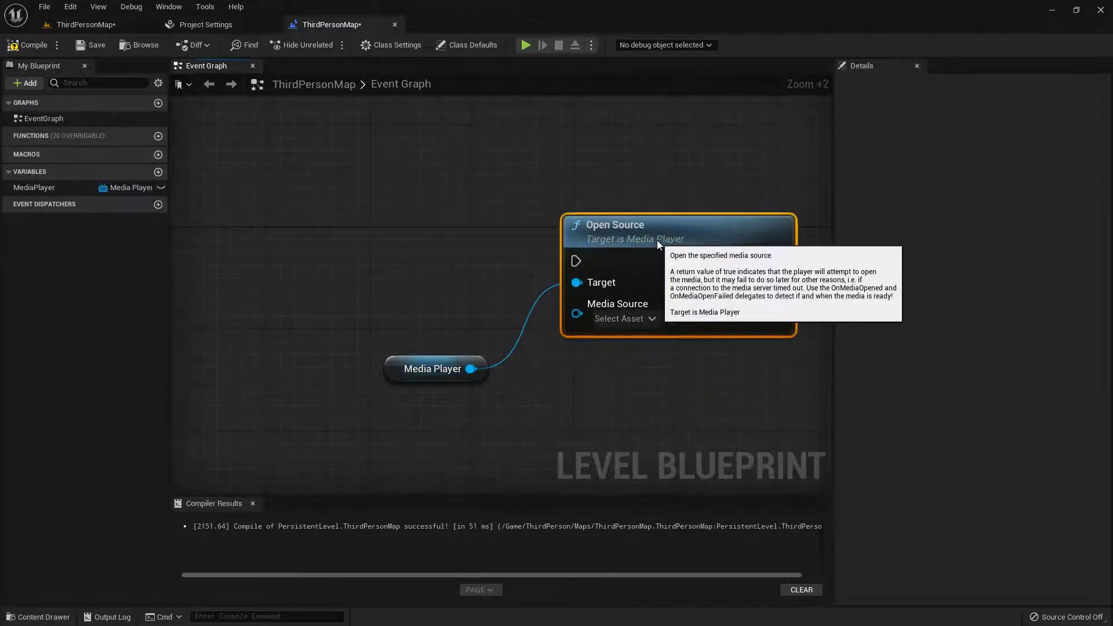
click(650, 320)
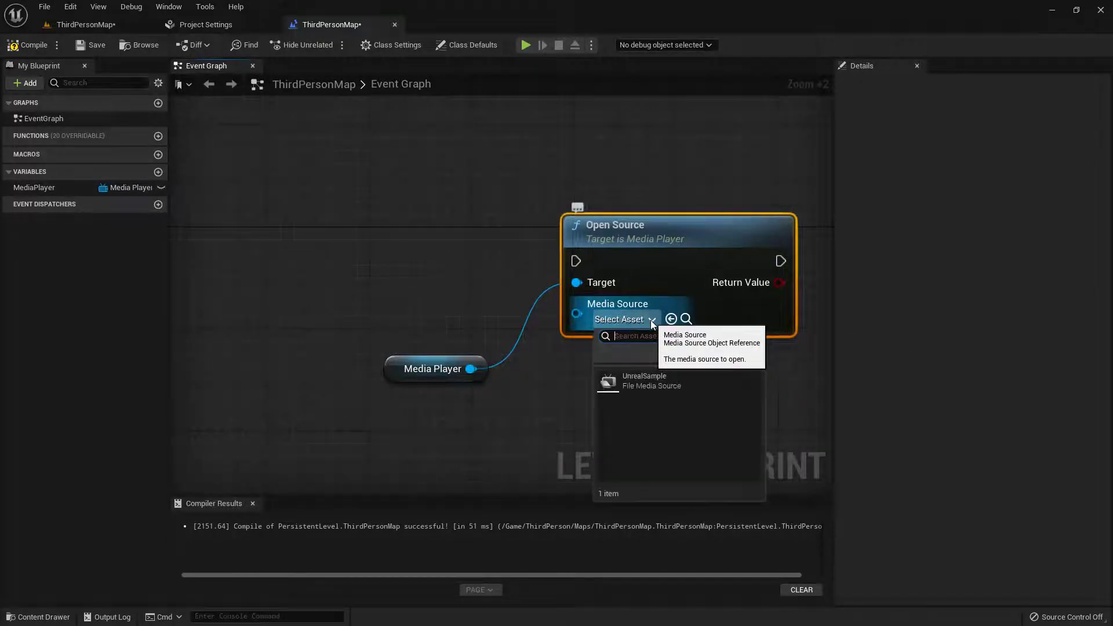
click(665, 382)
Wire Event BeginPlay into Open Source, then compile and save the blueprint
drag(369, 198, 668, 409)
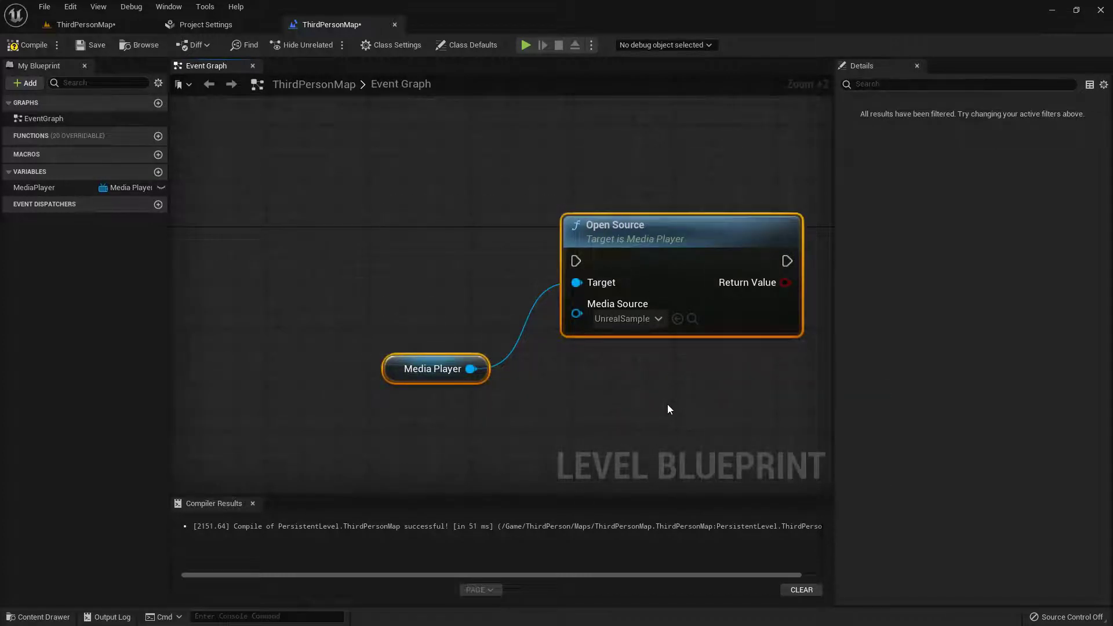
right_drag(377, 278, 381, 280)
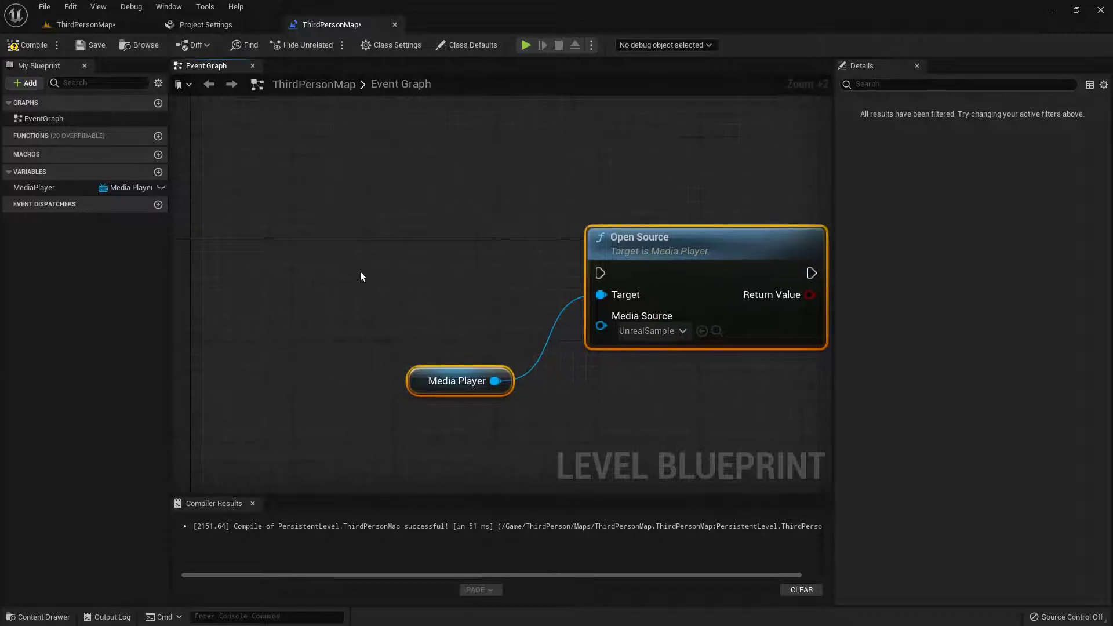
click(329, 258)
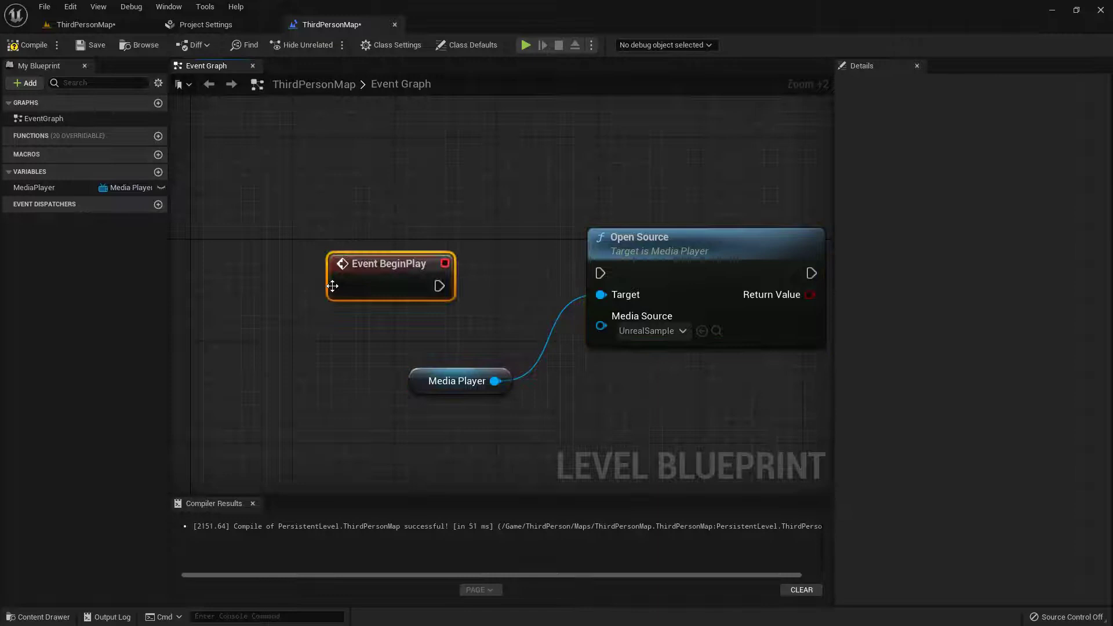
drag(433, 288, 601, 274)
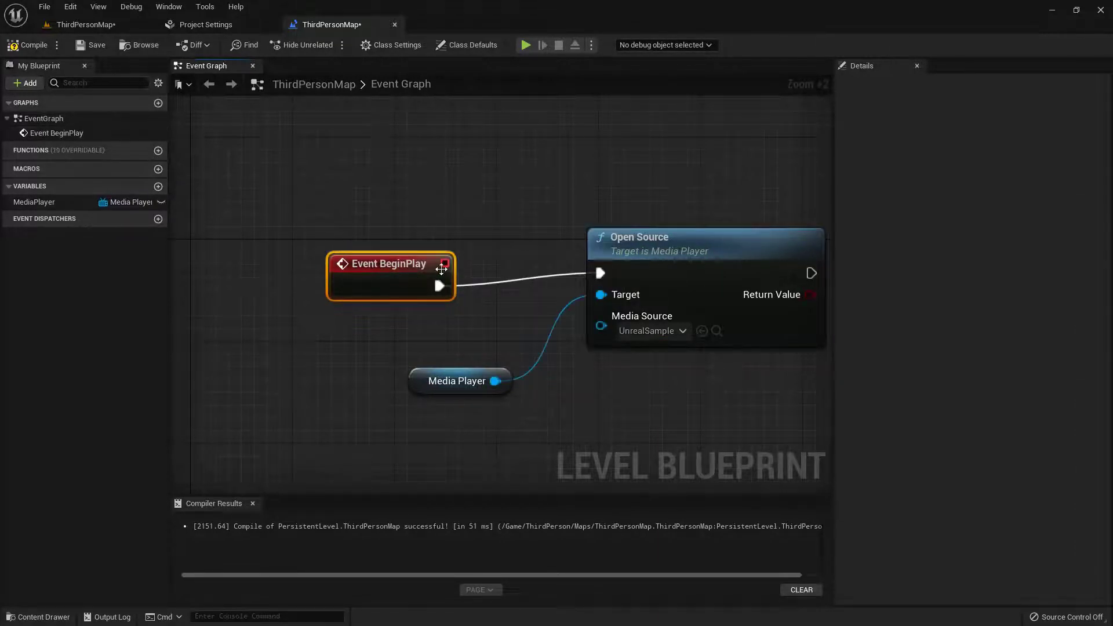
drag(412, 260, 415, 246)
scroll(504, 232, down, 1)
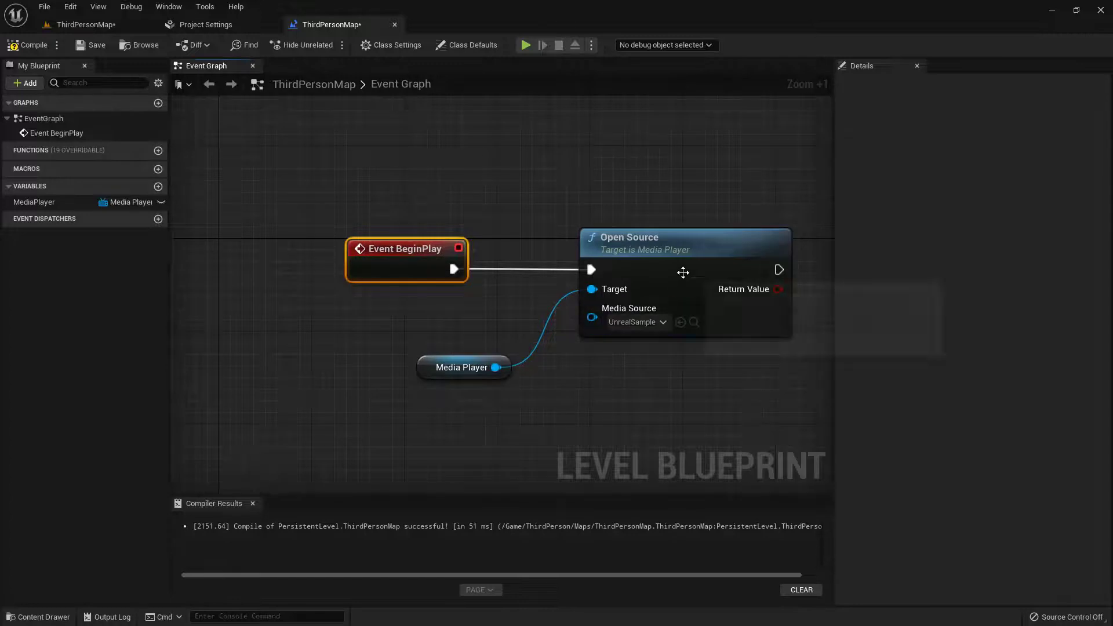
click(33, 44)
click(98, 45)
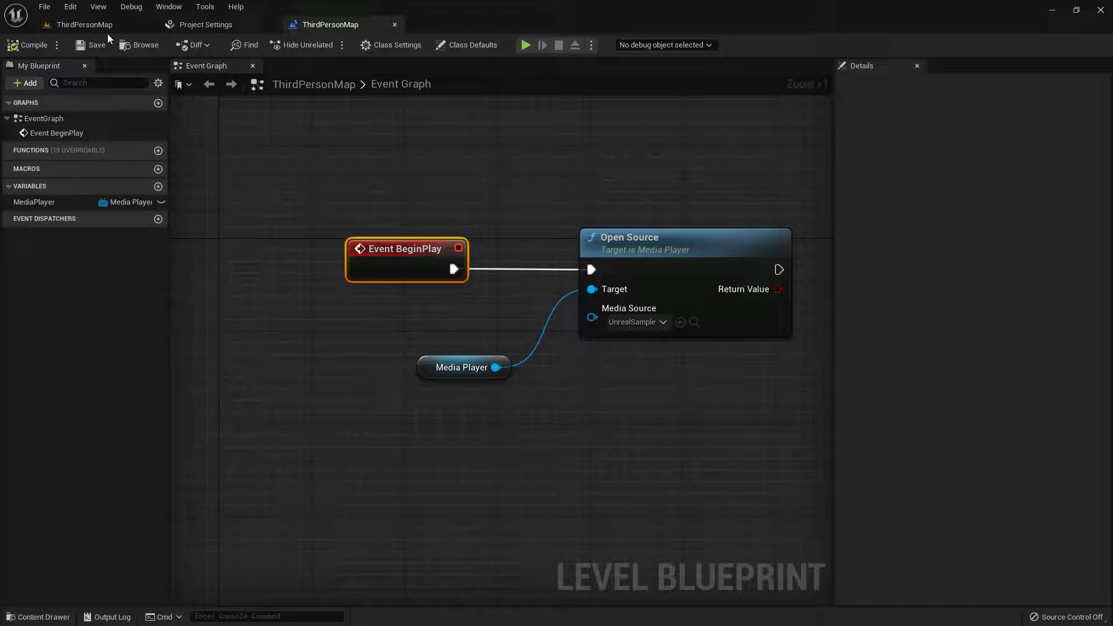
Play ThirdPersonMap, walk toward the plane to watch the sample video, then stop
click(103, 25)
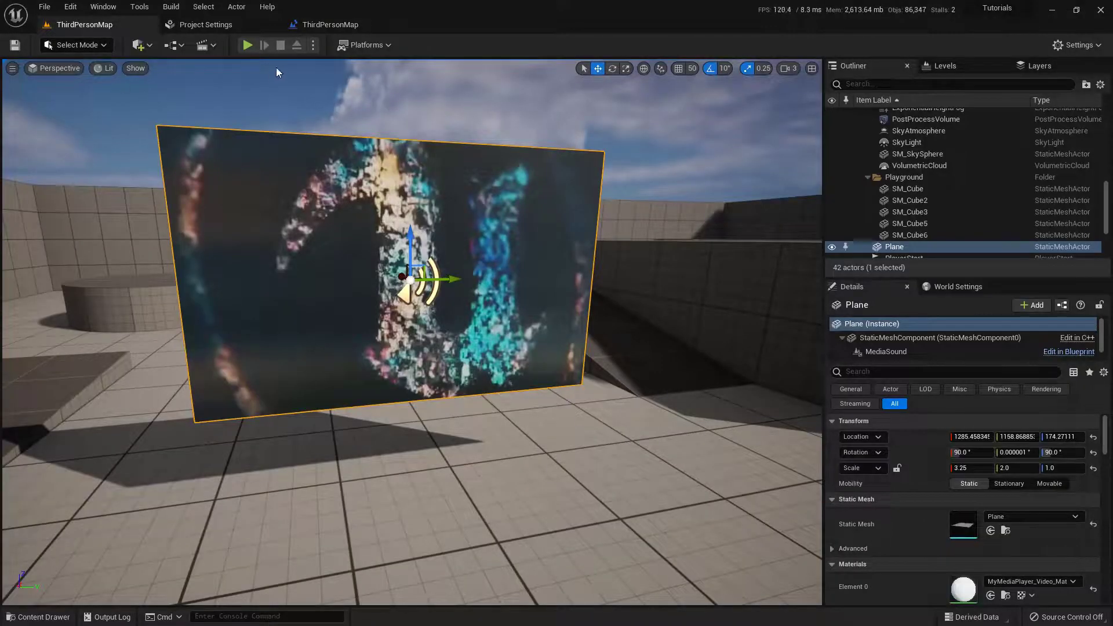
click(247, 44)
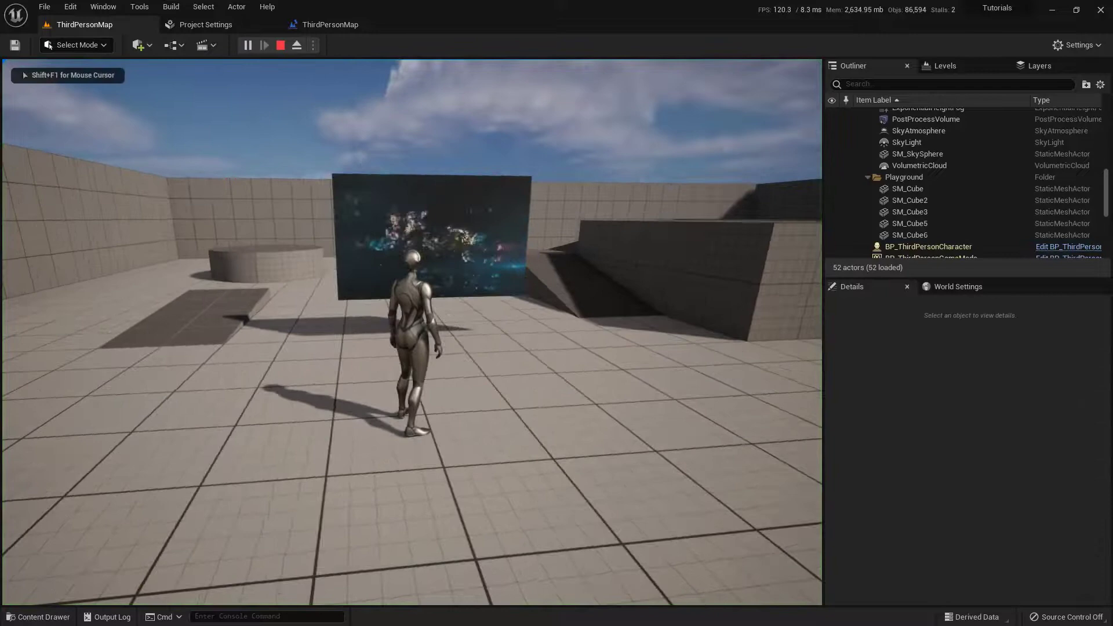
key(w)
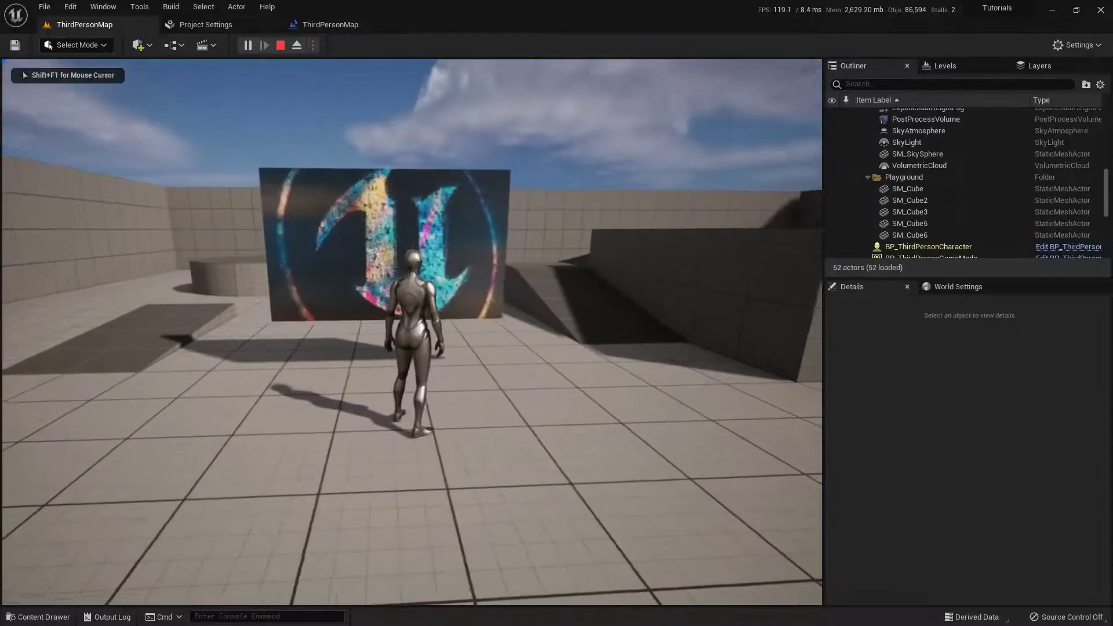
key(w)
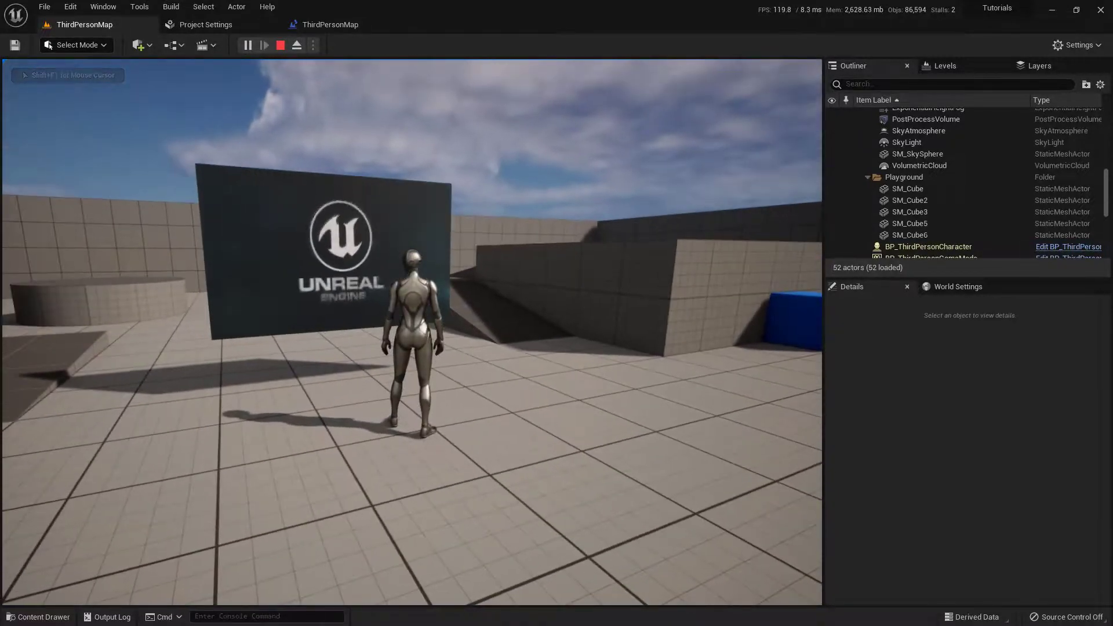
key(Escape)
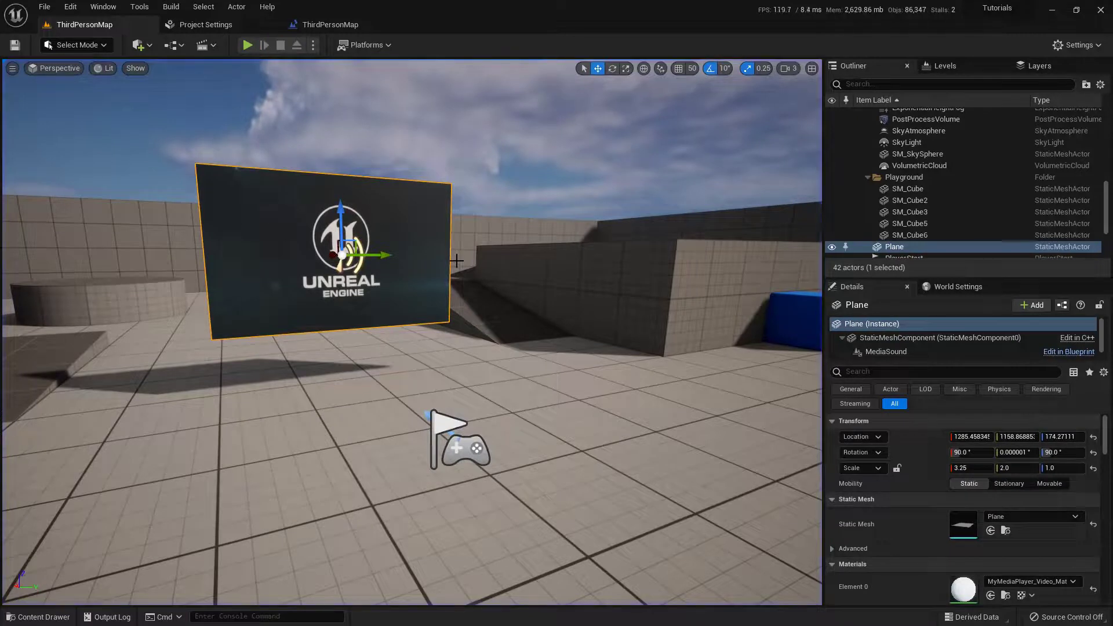